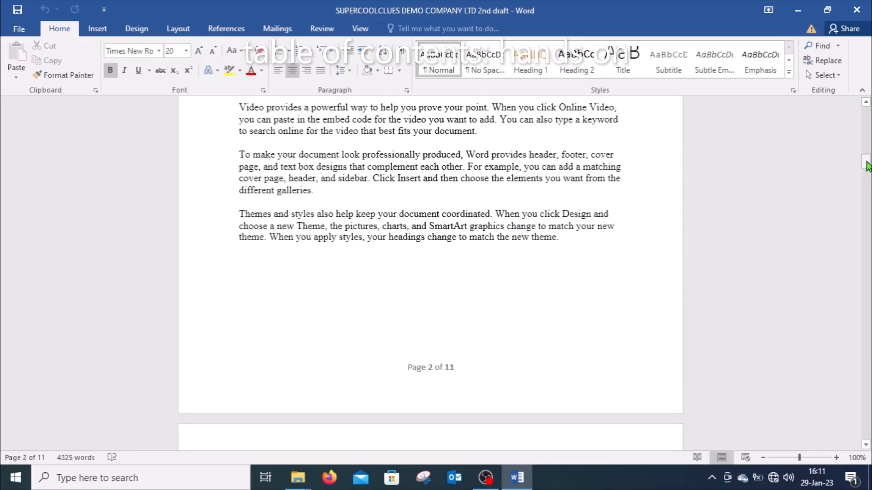
# Step: Review the report from the cover page through its numbered headings and subheadings to see how the sections are structured
pyautogui.moveTo(866, 161); pyautogui.dragTo(866, 434)
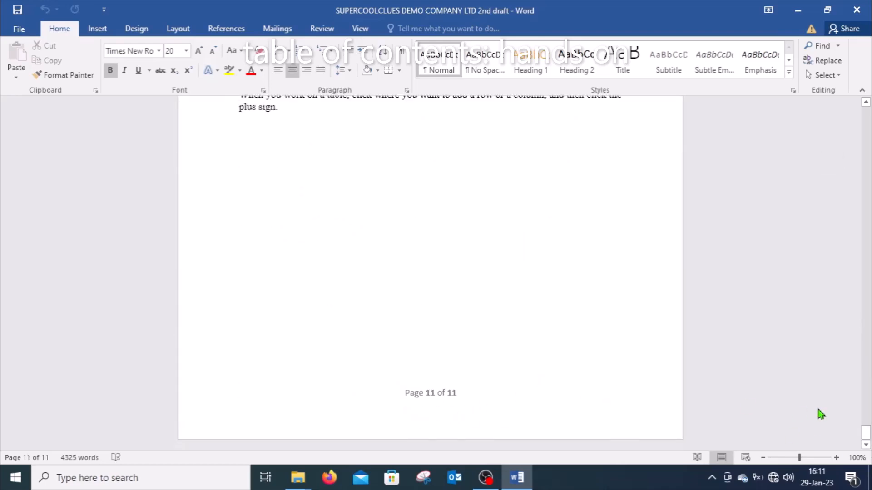
pyautogui.moveTo(867, 432); pyautogui.dragTo(867, 117)
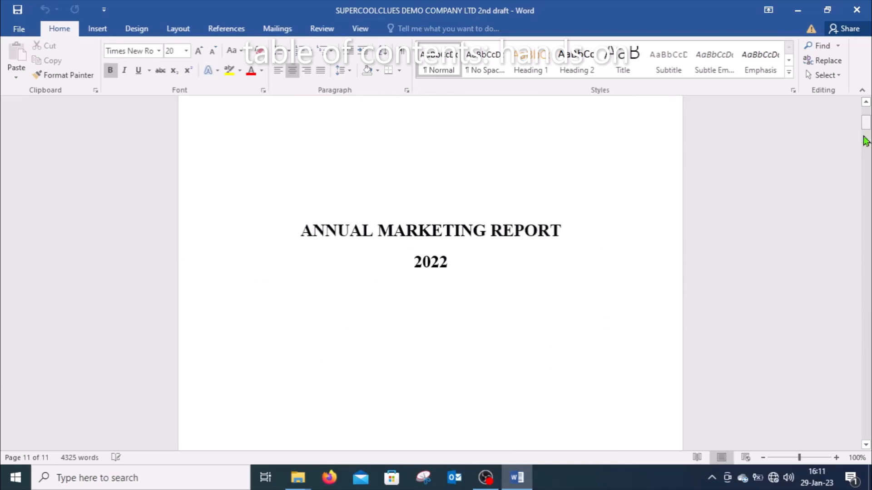
pyautogui.click(865, 426)
pyautogui.click(866, 425)
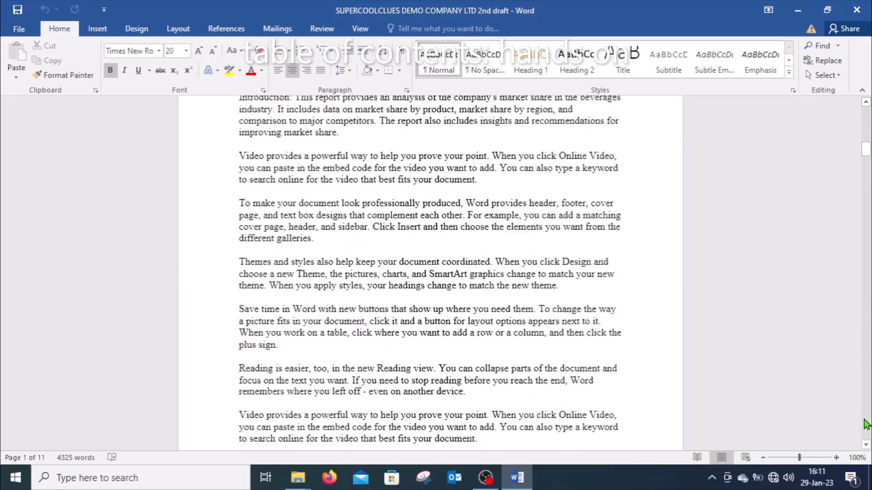
pyautogui.click(868, 137)
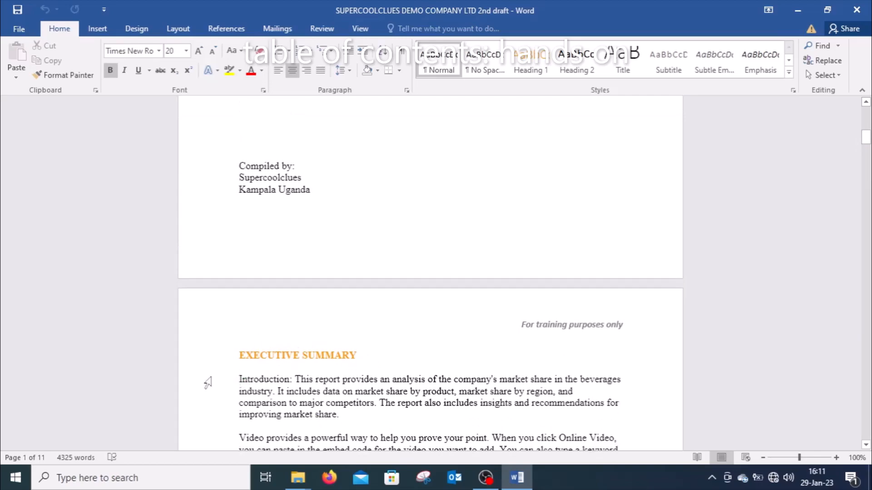
pyautogui.click(868, 416)
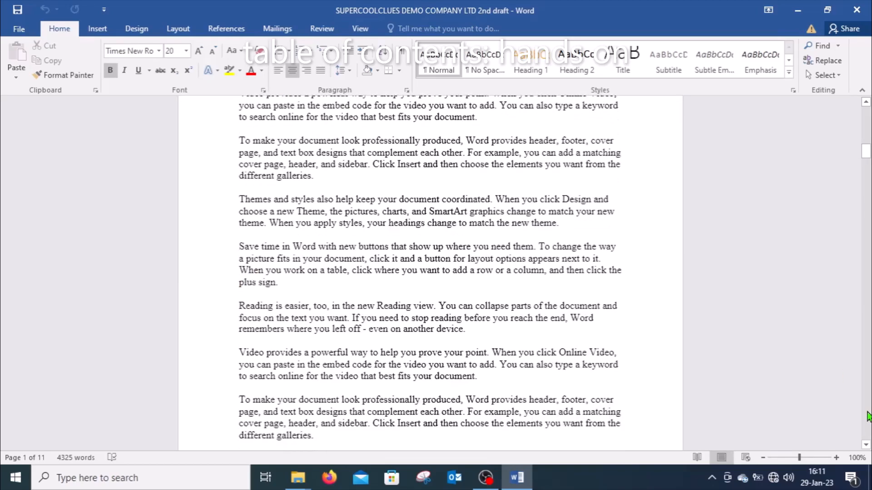
pyautogui.click(867, 417)
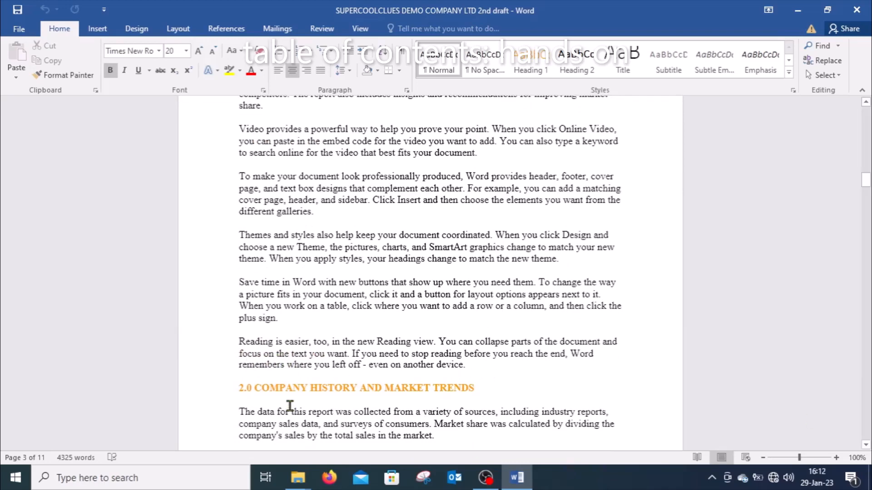
pyautogui.click(868, 416)
pyautogui.click(868, 416)
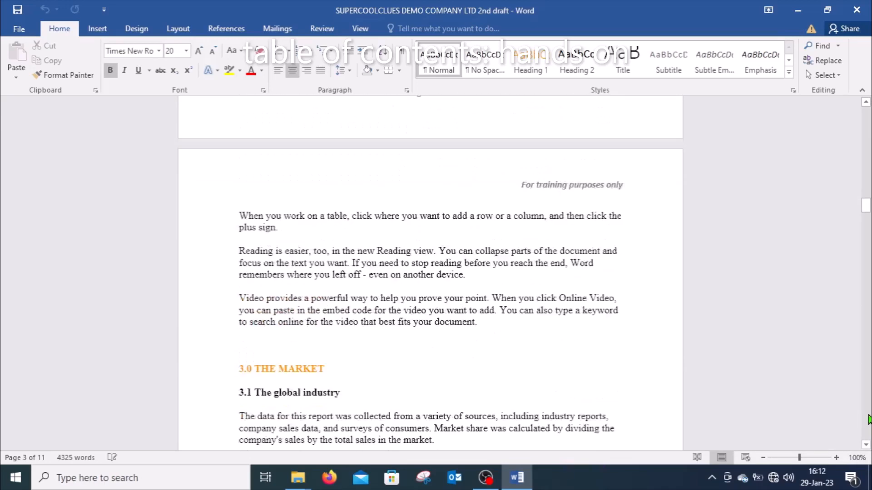
pyautogui.click(868, 416)
pyautogui.click(868, 418)
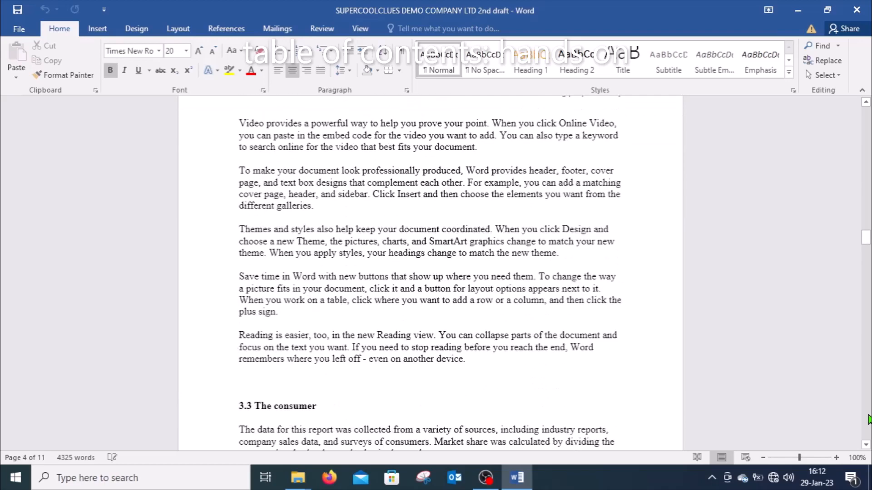
pyautogui.click(868, 419)
pyautogui.click(868, 418)
pyautogui.click(868, 418)
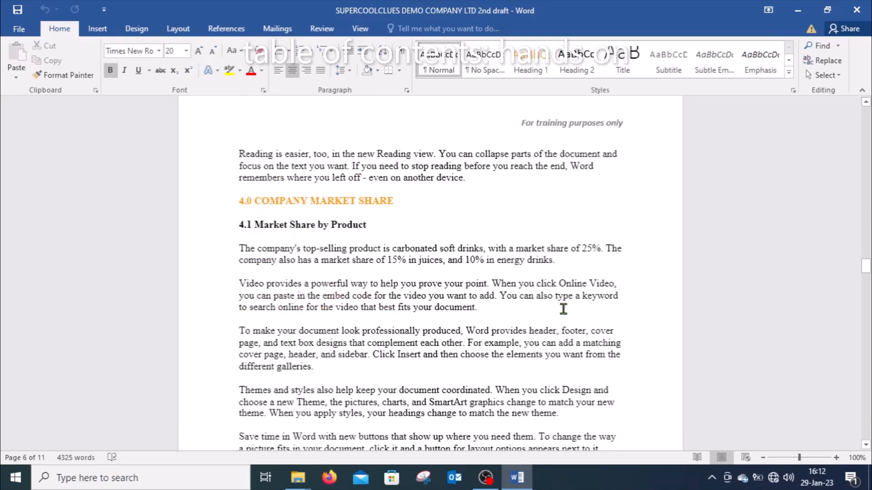
pyautogui.click(867, 419)
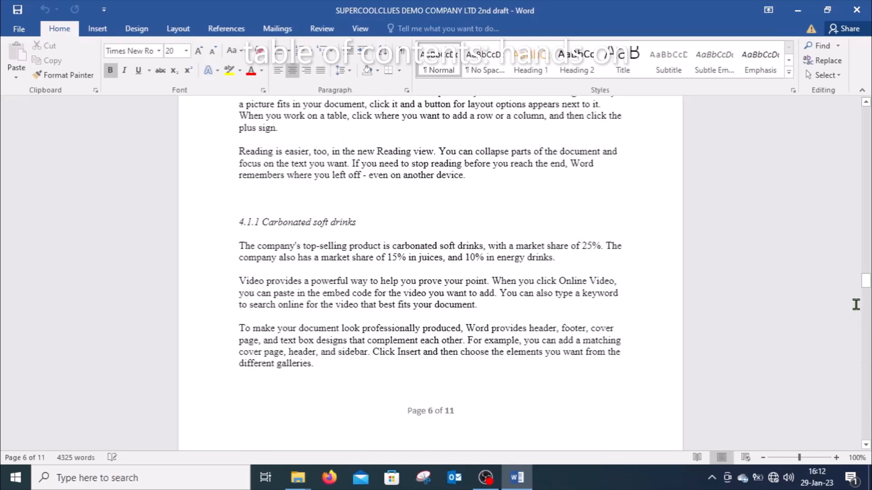
pyautogui.moveTo(867, 283); pyautogui.dragTo(871, 109)
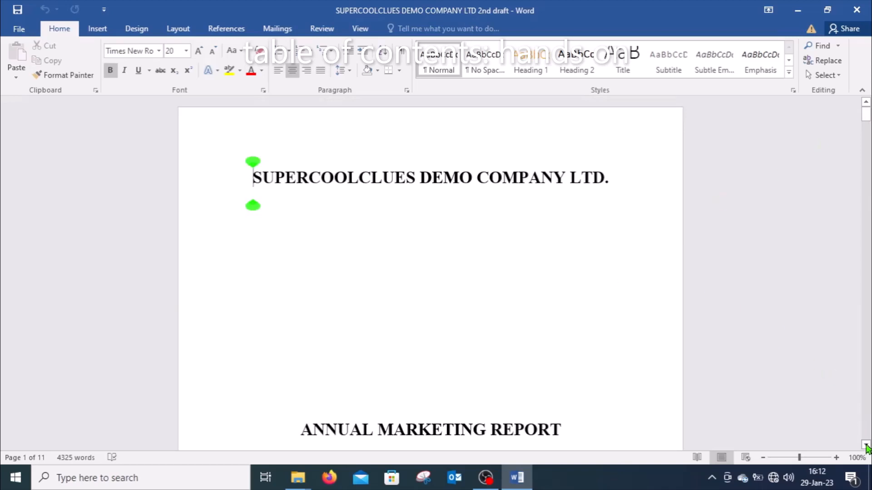
# Step: Add several blank lines above the EXECUTIVE SUMMARY heading on the page after the cover
pyautogui.moveTo(867, 448); pyautogui.dragTo(867, 448)
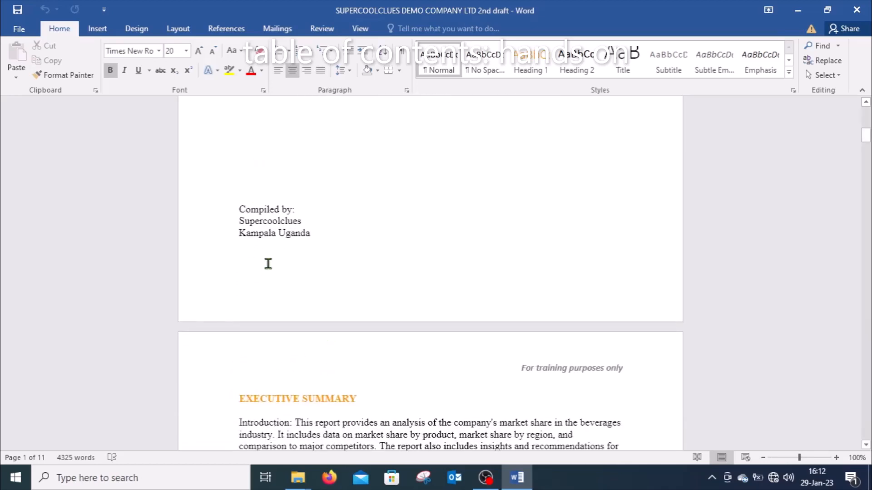
pyautogui.click(239, 381)
pyautogui.click(238, 422)
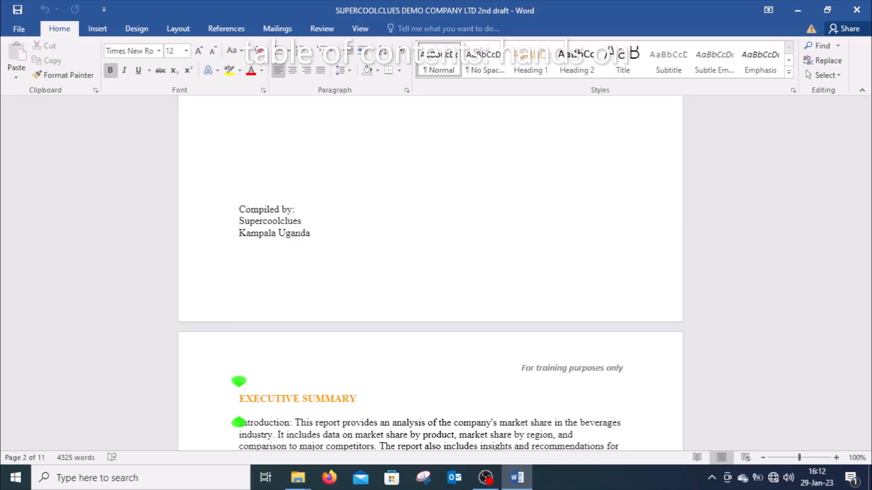
pyautogui.press('Return')
pyautogui.press('Return')
pyautogui.press('Return')
pyautogui.press('Return')
pyautogui.press('Return')
pyautogui.press('Return')
pyautogui.press('Return')
pyautogui.press('Return')
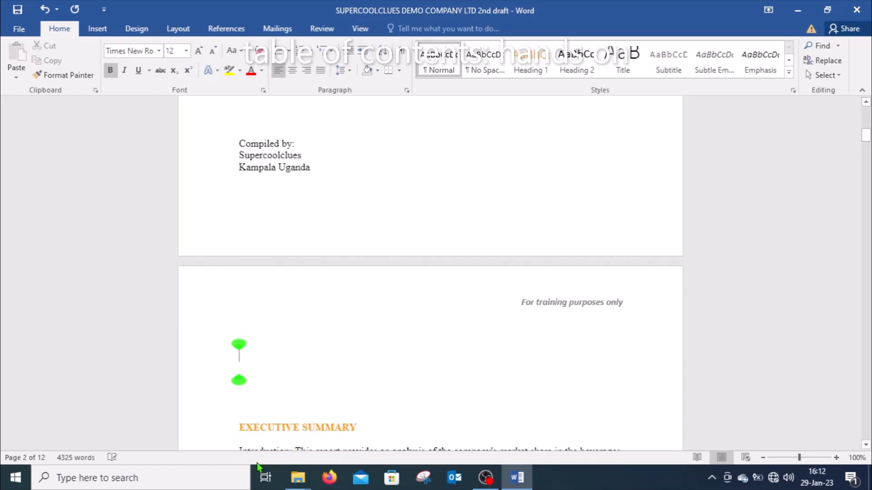
# Step: Insert a page break directly before the EXECUTIVE SUMMARY heading so that it starts on a new page
pyautogui.press('Down')
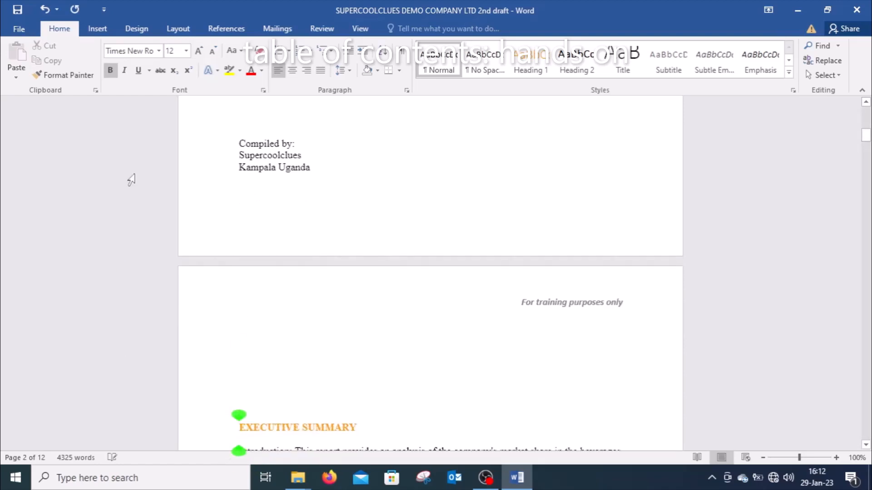
pyautogui.click(97, 30)
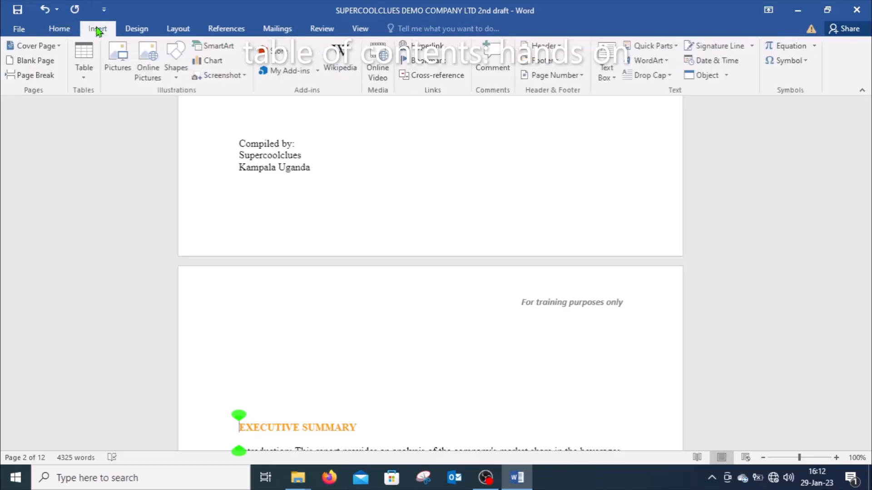
pyautogui.click(19, 75)
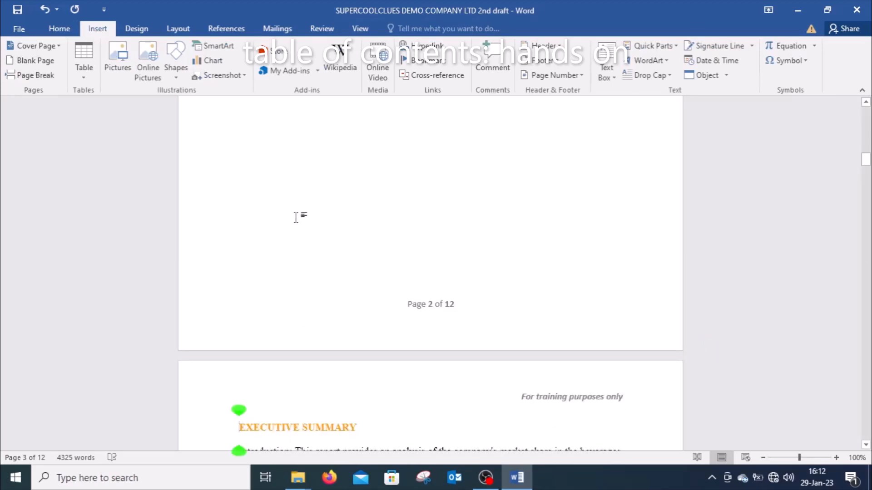
pyautogui.hotkey('ctrl', 'Return')
pyautogui.scroll(5, 295, 217)
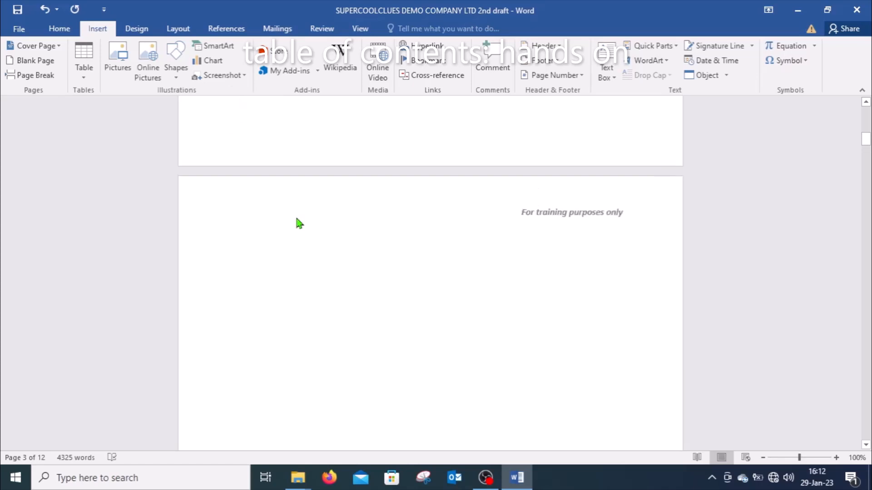
pyautogui.scroll(-10, 296, 218)
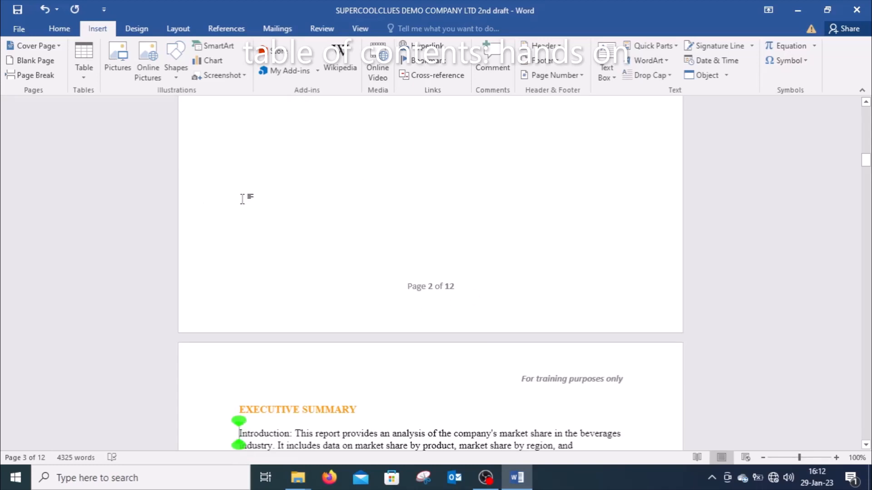
# Step: Insert the built-in Automatic Table 2 table of contents on the blank page after the cover and dismiss the heading-style notice
pyautogui.scroll(3, 242, 198)
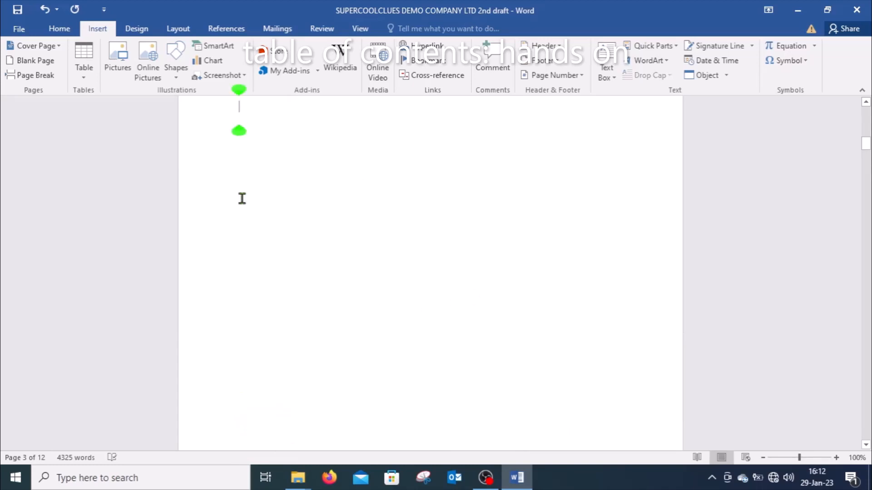
pyautogui.scroll(-3, 242, 199)
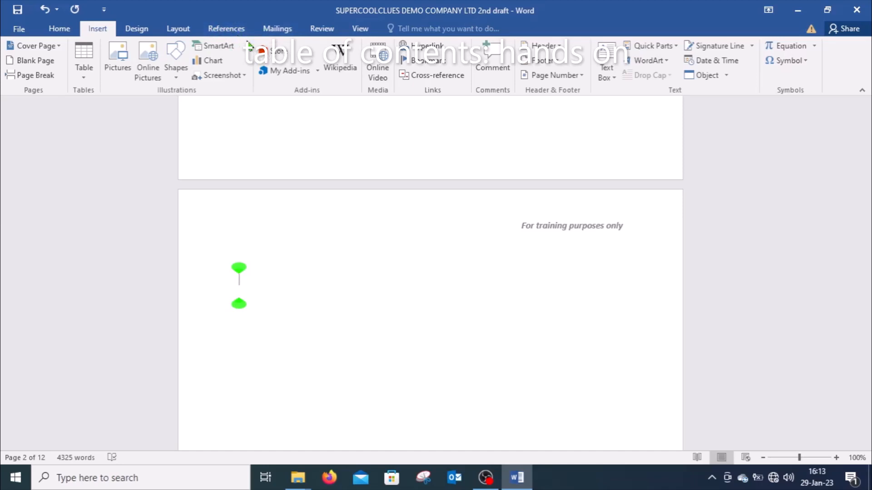
pyautogui.click(227, 29)
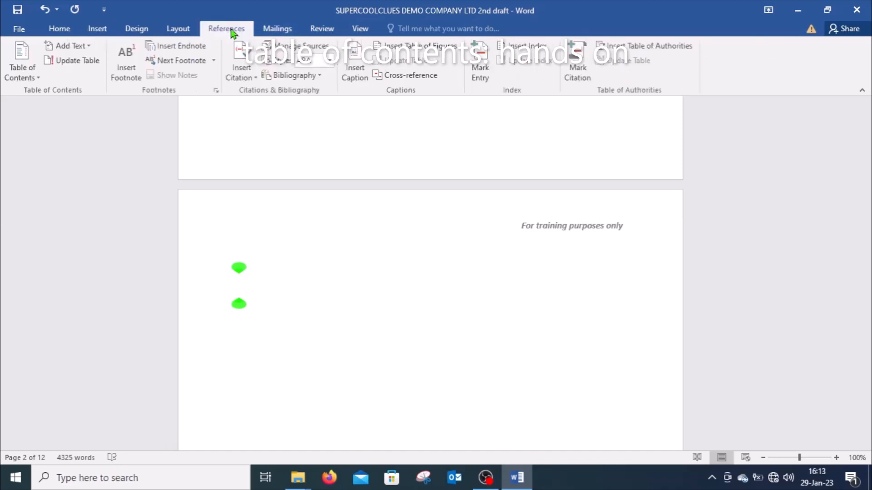
pyautogui.click(37, 77)
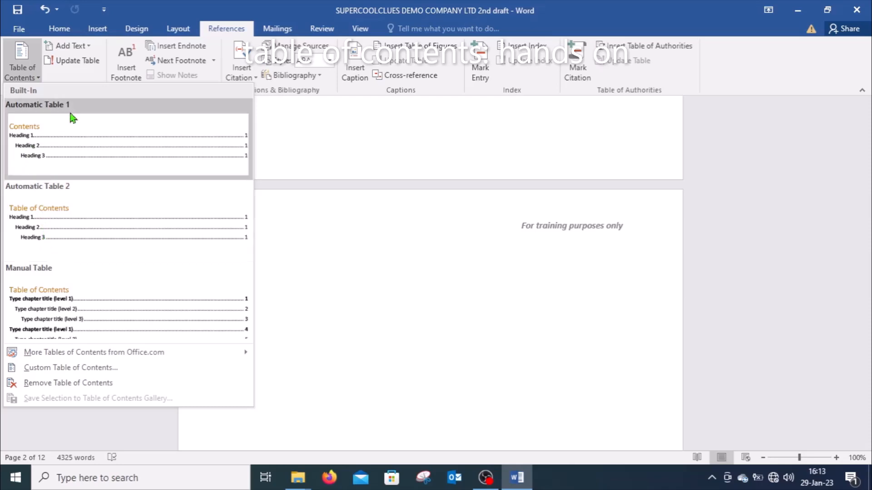
pyautogui.click(101, 224)
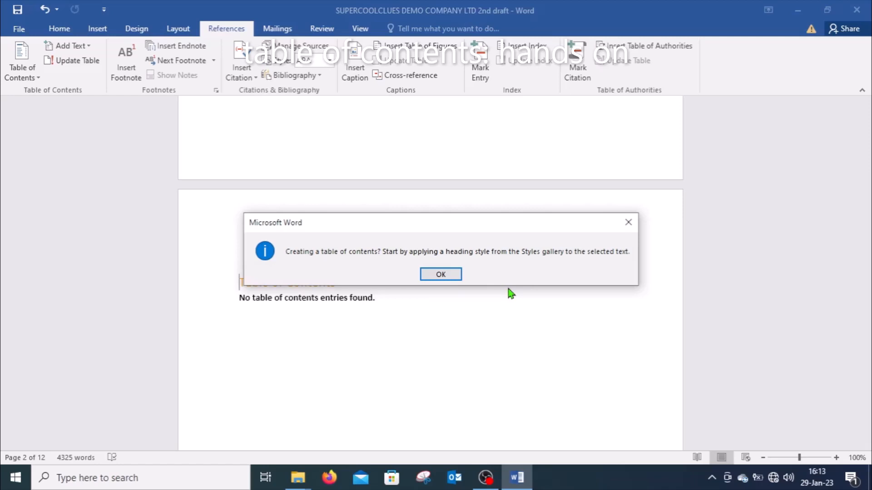
pyautogui.click(448, 276)
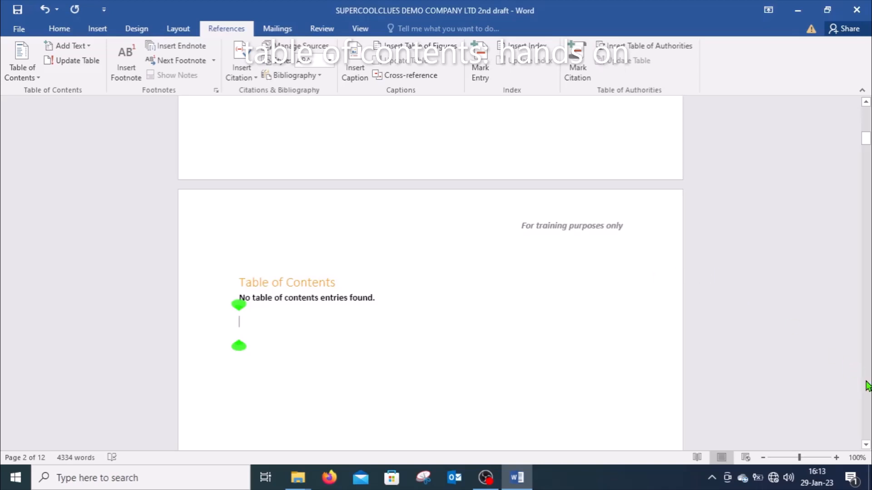
# Step: Add the EXECUTIVE SUMMARY heading to the table of contents as a Level 1 entry
pyautogui.scroll(-10, 867, 388)
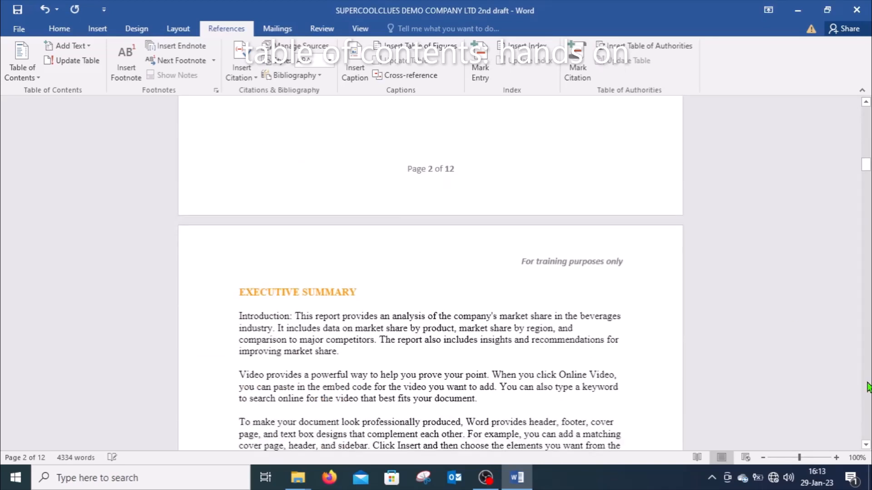
pyautogui.scroll(-8, 867, 387)
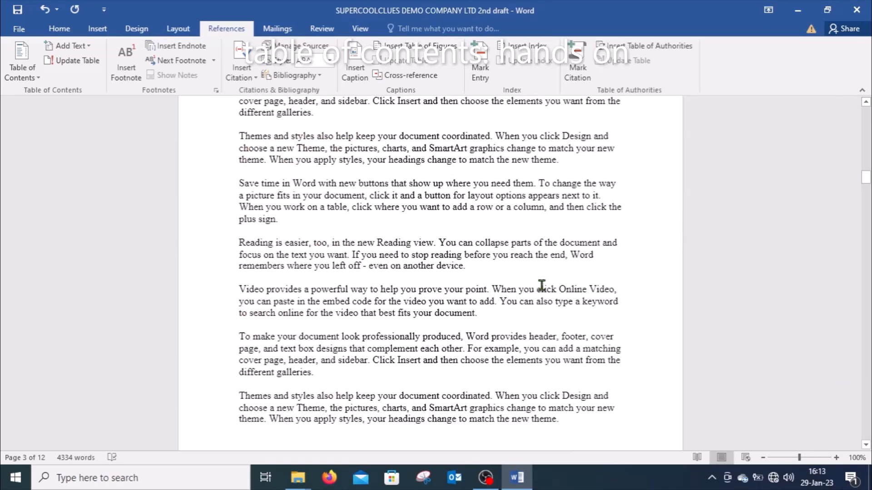
pyautogui.click(865, 134)
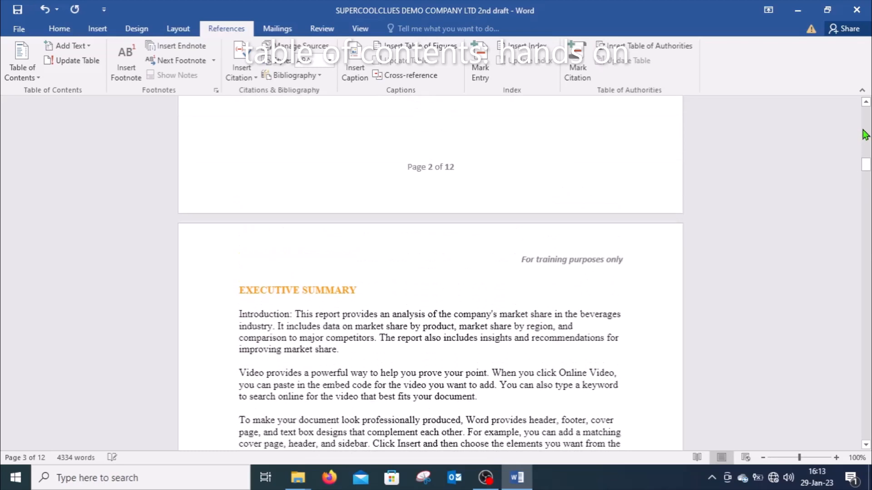
pyautogui.click(865, 134)
pyautogui.scroll(3, 866, 132)
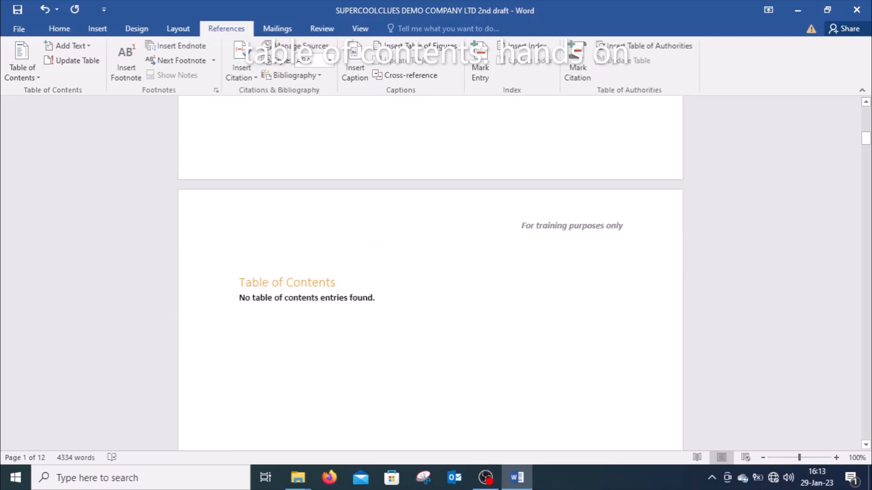
pyautogui.click(866, 446)
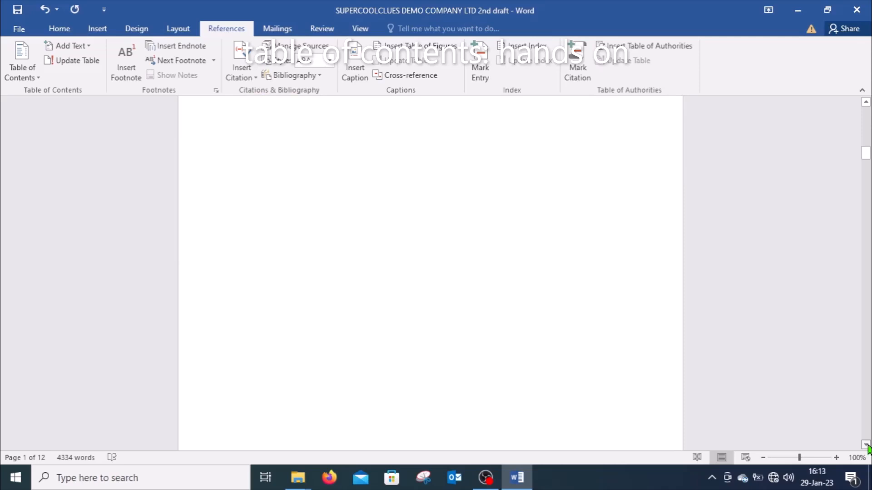
pyautogui.moveTo(866, 446); pyautogui.dragTo(866, 446)
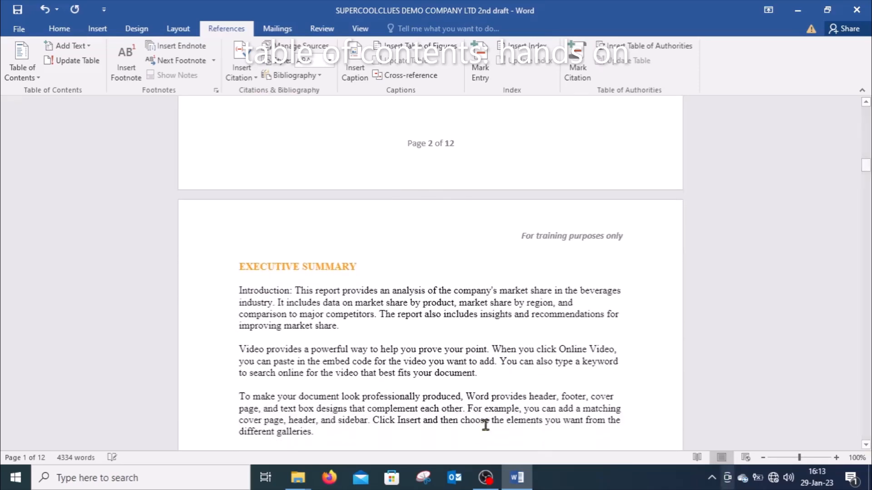
pyautogui.click(194, 273)
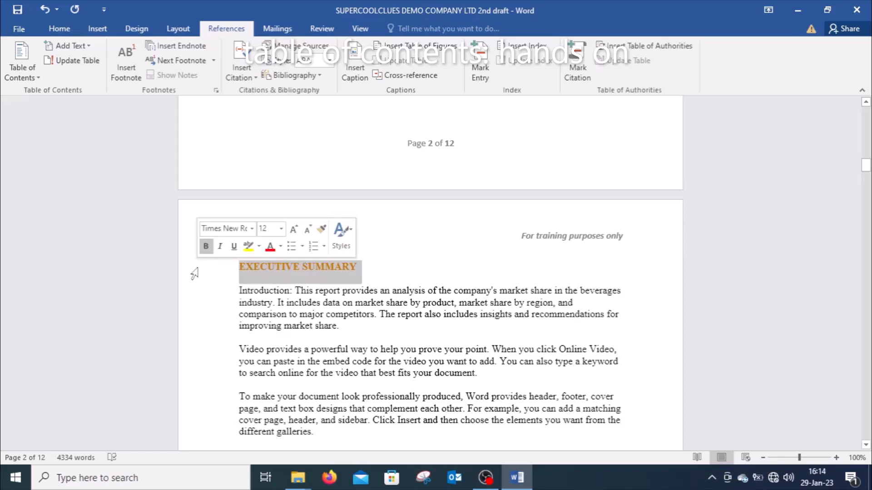
pyautogui.click(90, 47)
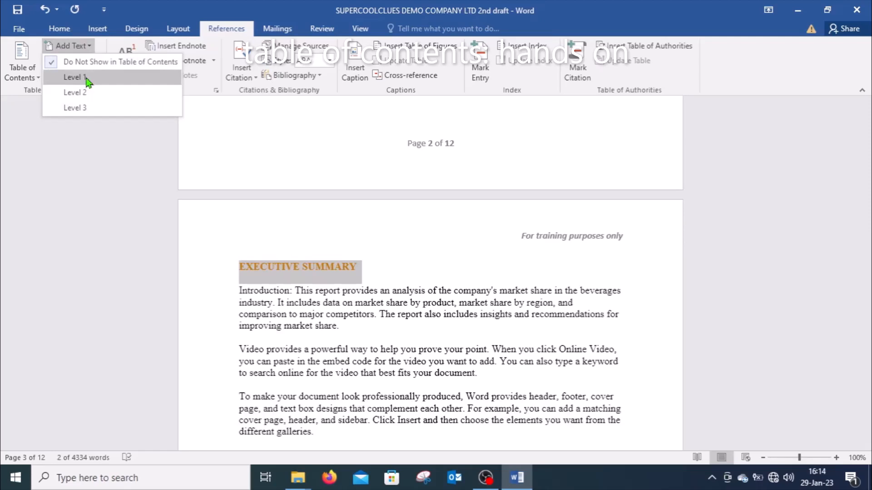
pyautogui.click(87, 78)
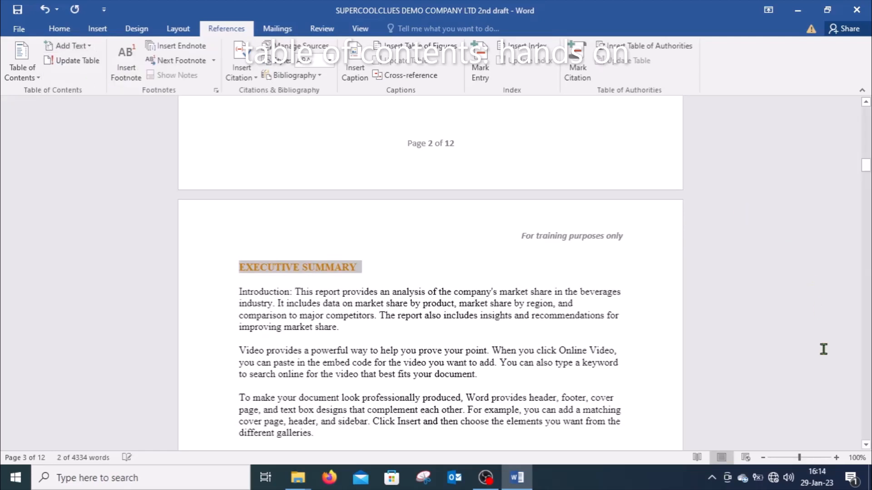
pyautogui.click(866, 446)
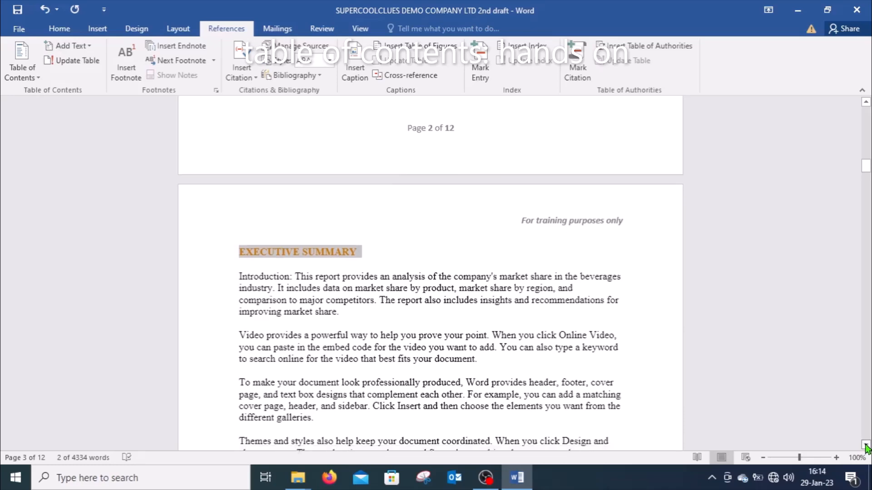
# Step: Add the 1.0 BACKGROUND heading to the table of contents as a Level 1 entry
pyautogui.moveTo(866, 446); pyautogui.dragTo(865, 446)
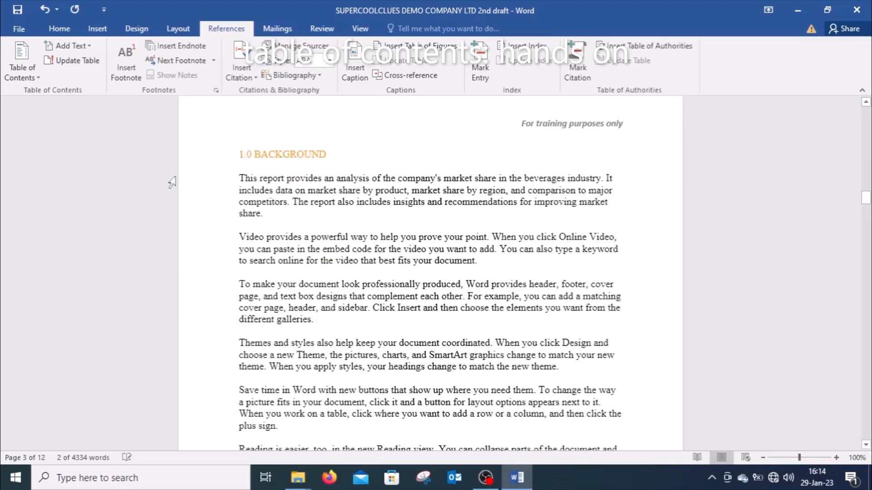
pyautogui.click(187, 160)
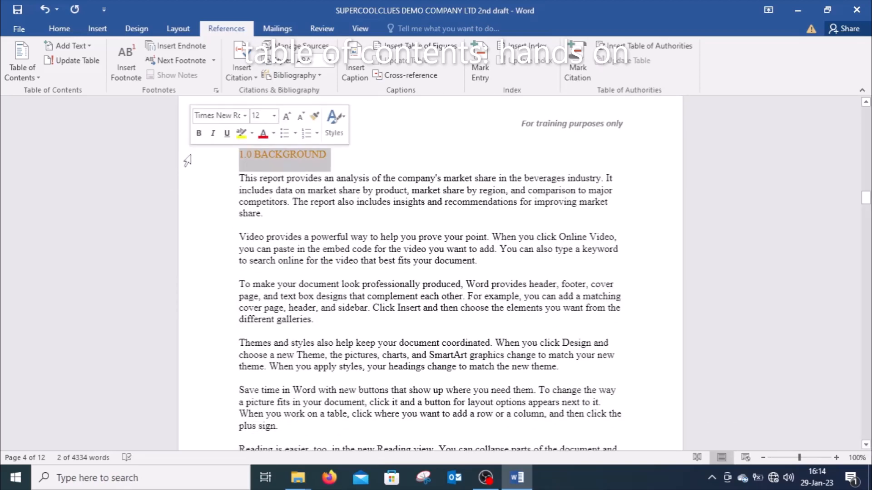
pyautogui.click(89, 46)
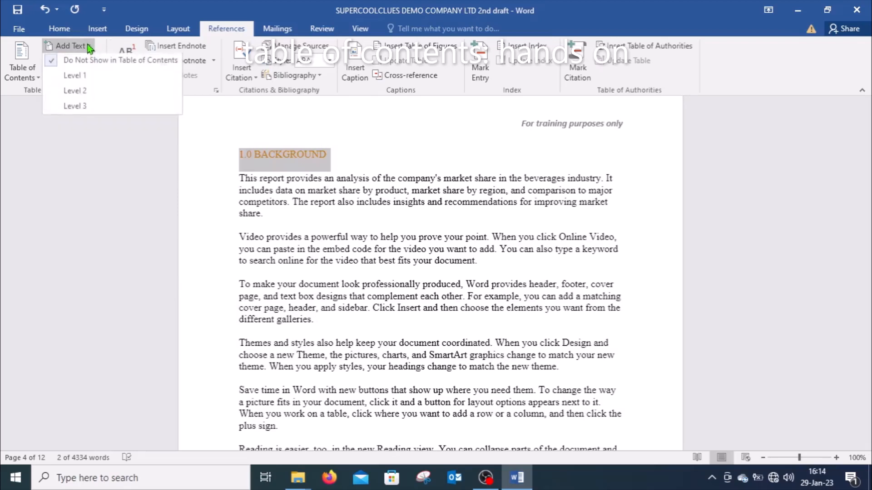
pyautogui.click(81, 79)
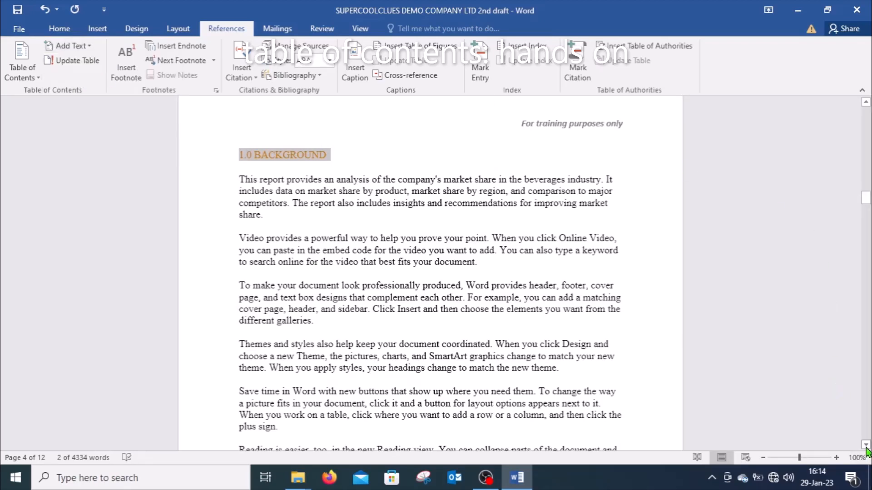
# Step: Add the 2.0 COMPANY HISTORY AND MARKET TRENDS heading to the table of contents as a Level 1 entry
pyautogui.scroll(-6, 867, 448)
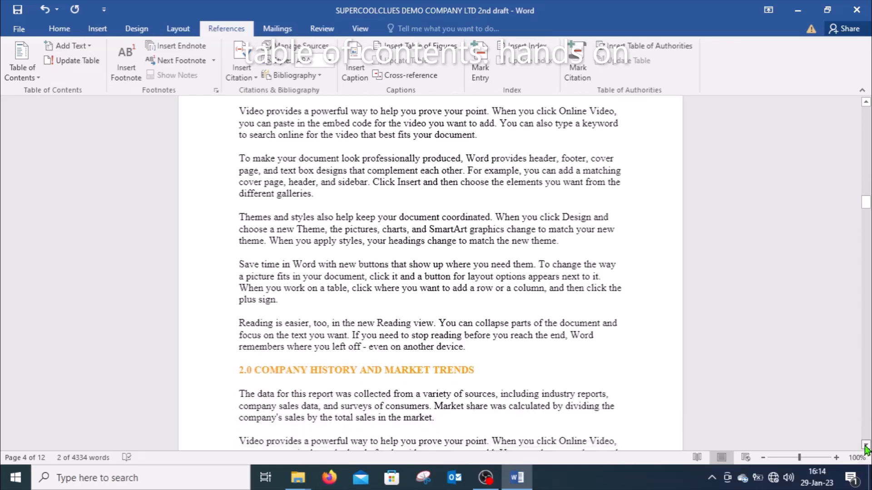
pyautogui.scroll(-2, 867, 448)
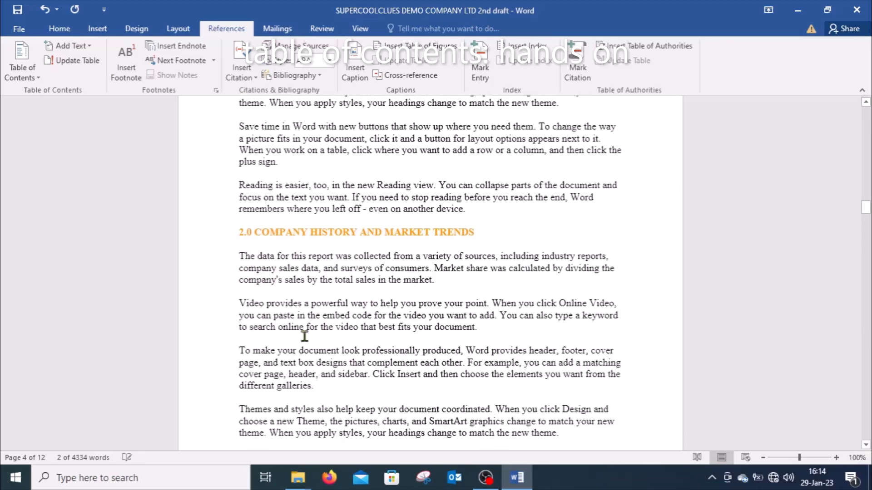
pyautogui.click(212, 237)
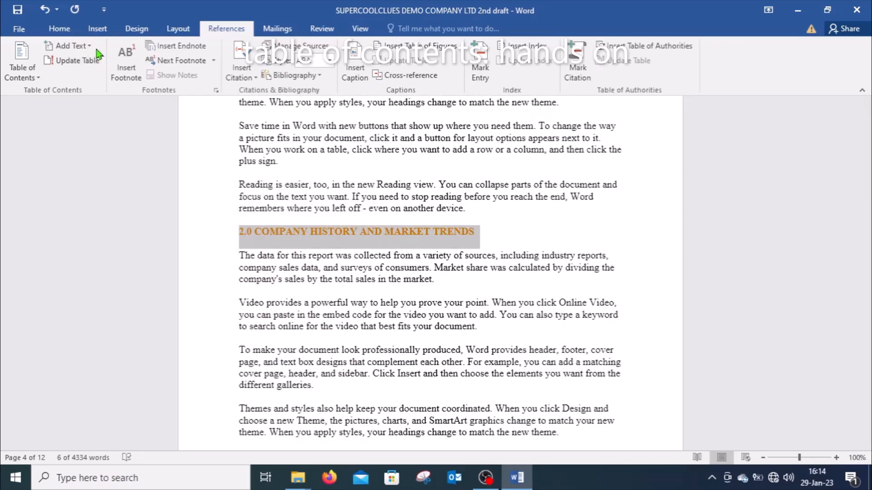
pyautogui.click(73, 45)
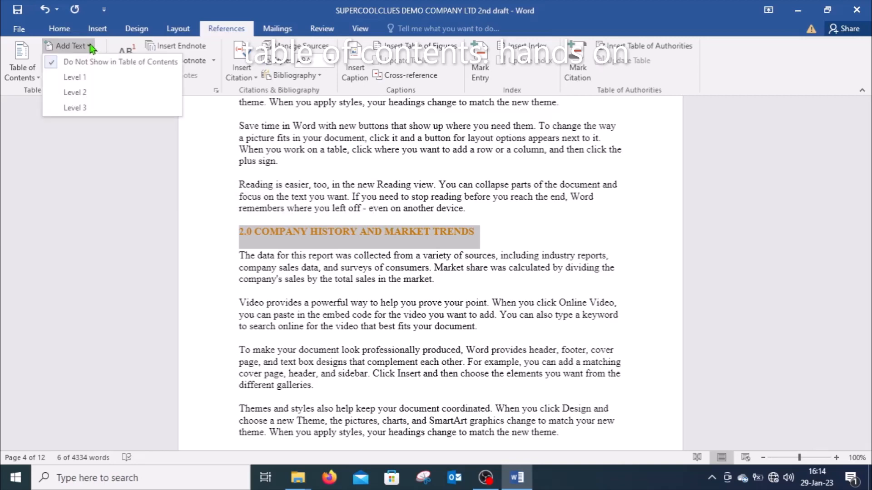
pyautogui.click(74, 77)
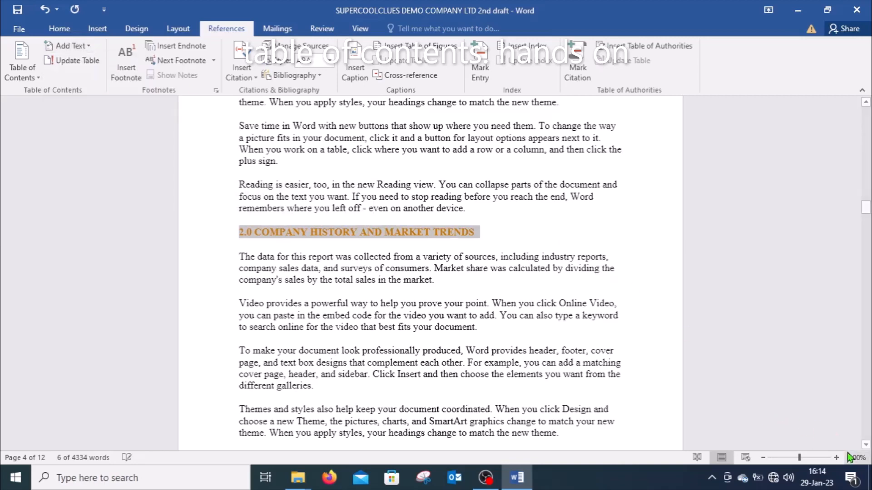
# Step: Add the 3.0 THE MARKET heading to the table of contents as a Level 1 entry
pyautogui.click(866, 445)
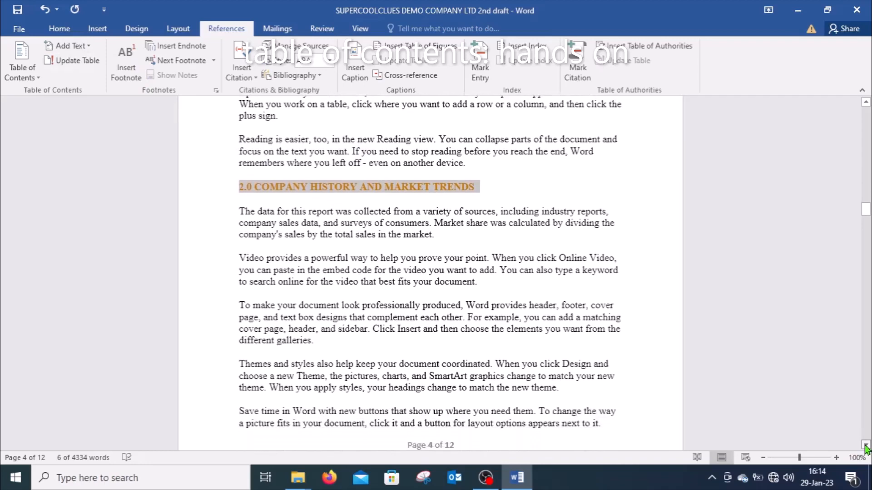
pyautogui.moveTo(865, 445); pyautogui.dragTo(865, 445)
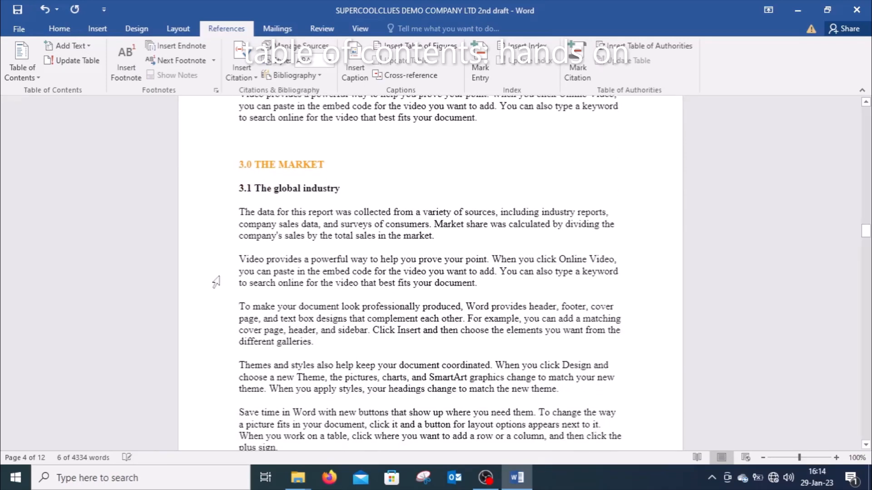
pyautogui.click(194, 168)
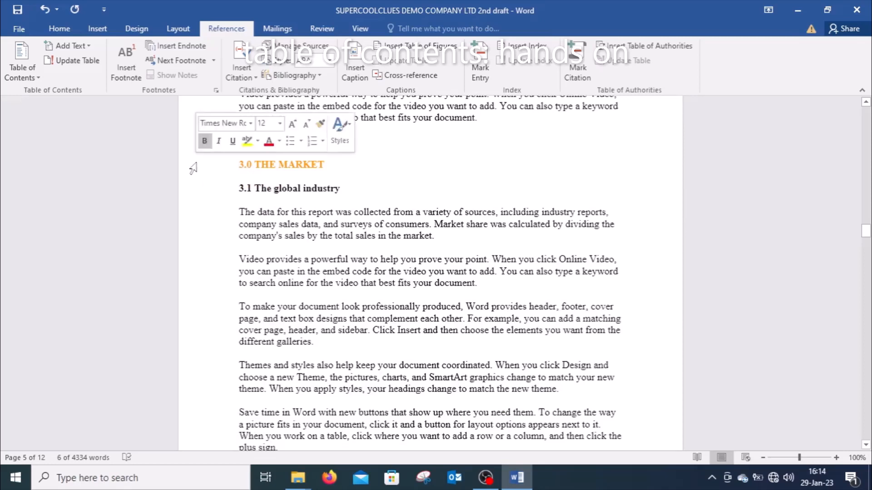
pyautogui.click(90, 46)
pyautogui.click(75, 77)
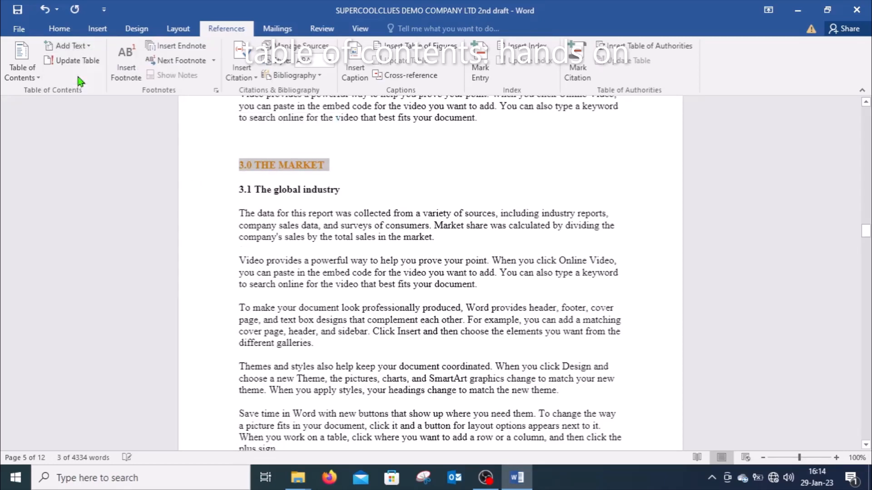
# Step: Add the 3.1 The global industry subheading to the table of contents as a Level 2 entry
pyautogui.click(203, 192)
pyautogui.click(87, 46)
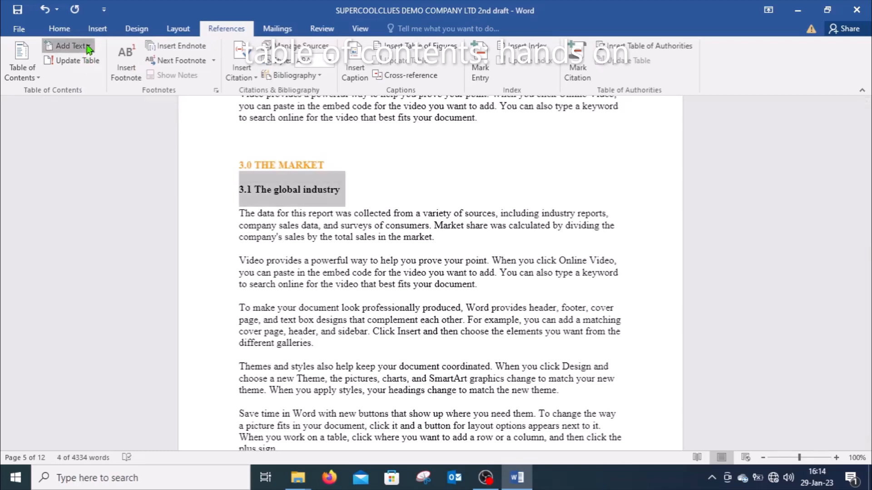
pyautogui.click(88, 46)
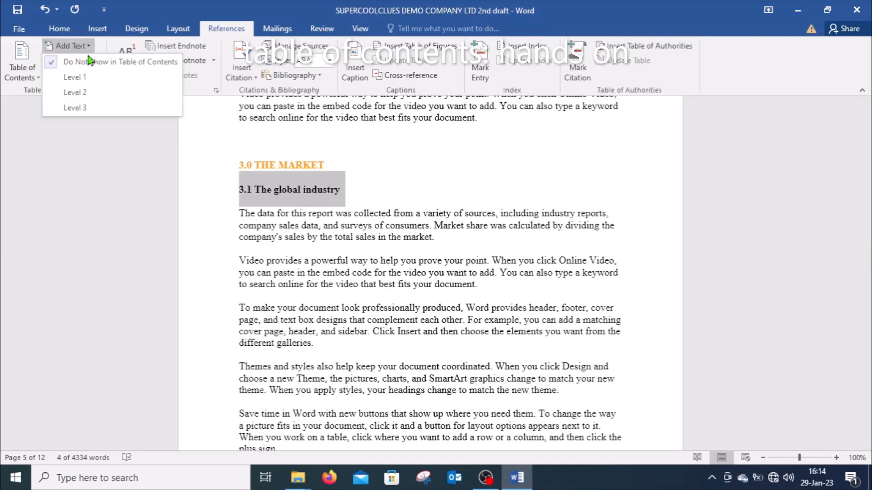
pyautogui.click(74, 92)
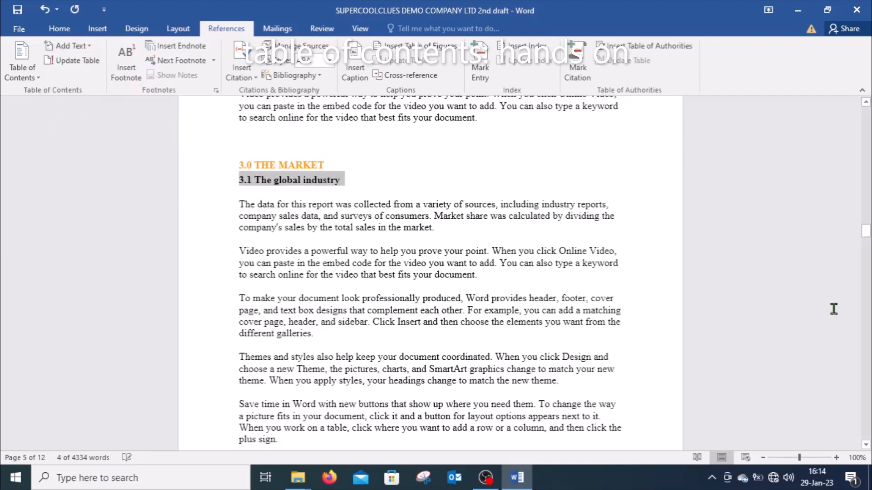
# Step: Add the 3.2 The company sales subheading to the table of contents as a Level 2 entry
pyautogui.moveTo(866, 448); pyautogui.dragTo(867, 447)
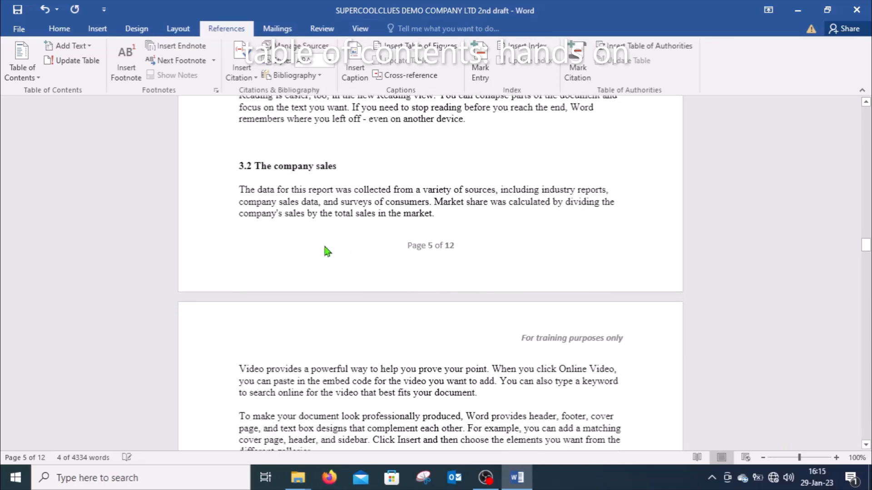
pyautogui.click(193, 170)
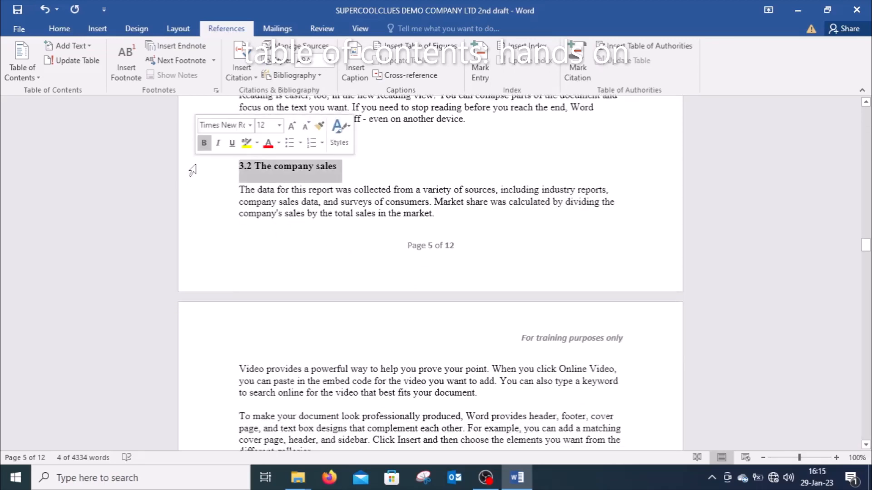
pyautogui.click(92, 48)
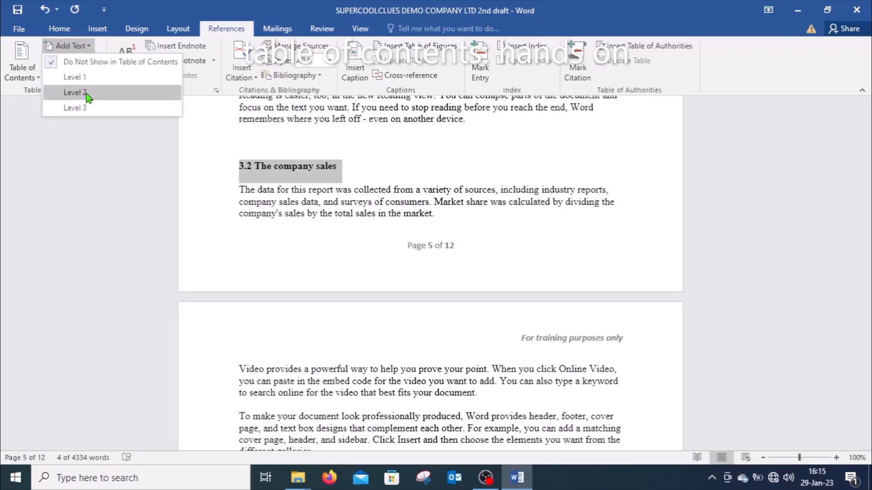
pyautogui.click(88, 94)
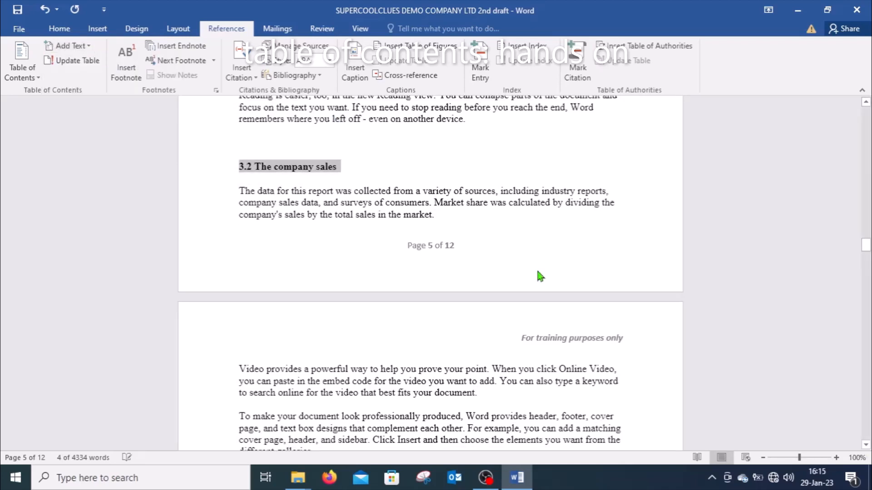
# Step: Add the 3.3 The consumer subheading to the table of contents as a Level 2 entry
pyautogui.click(866, 445)
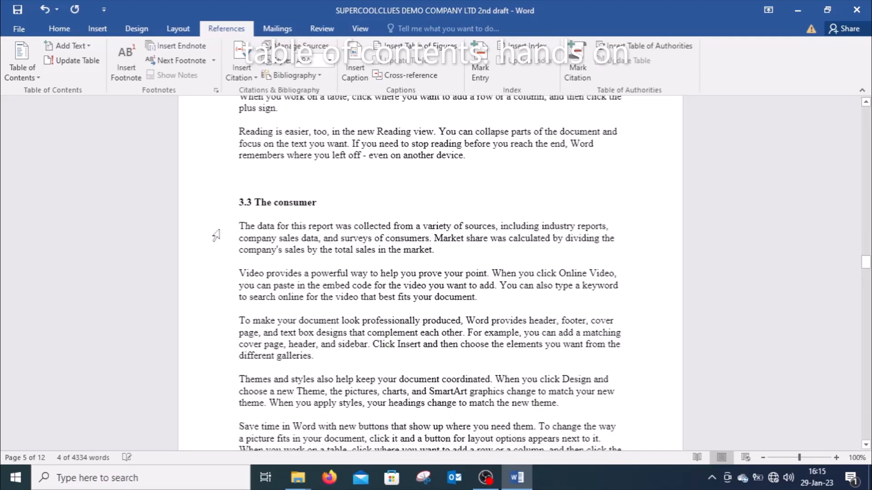
pyautogui.click(204, 210)
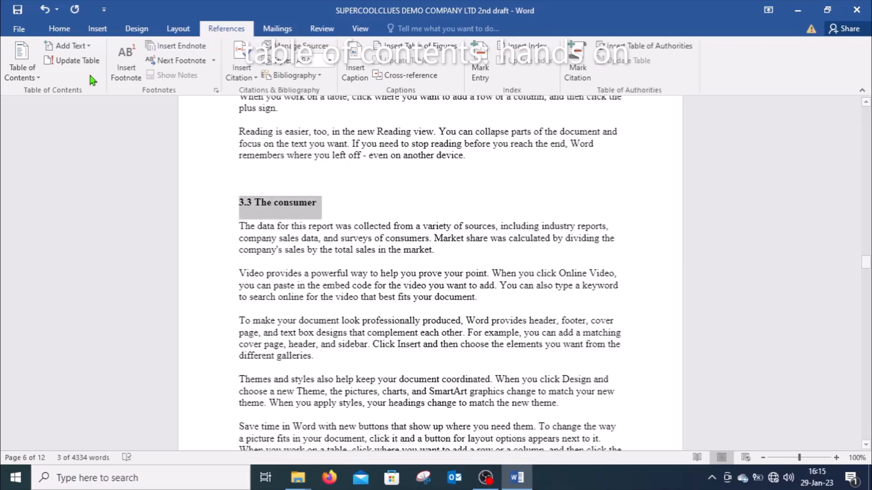
pyautogui.click(89, 48)
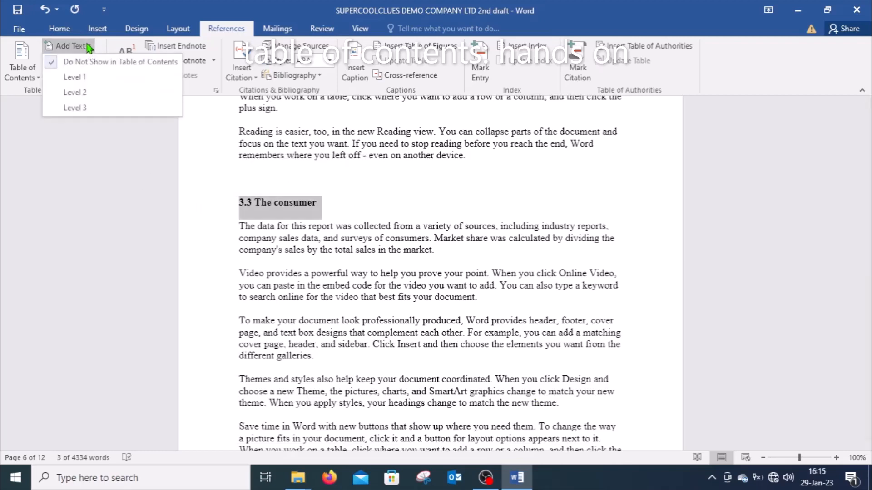
pyautogui.click(91, 93)
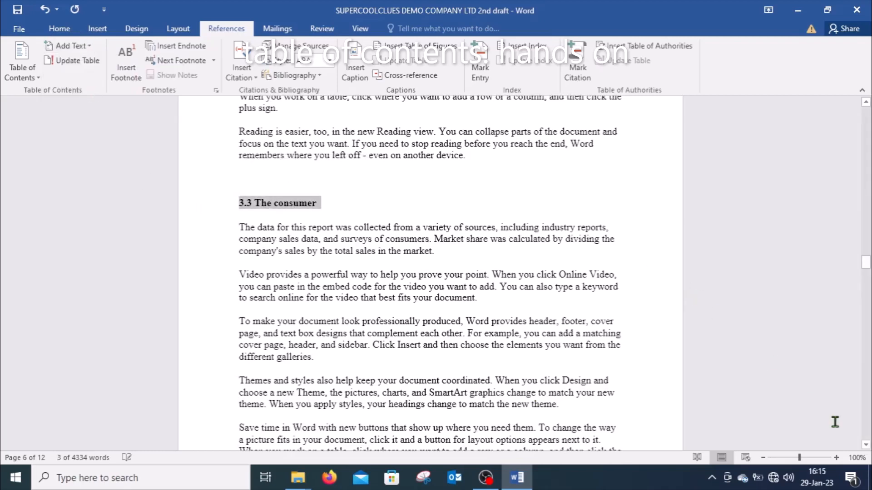
# Step: Return to the table of contents page after the cover and update the table with the headings marked so far
pyautogui.scroll(-5, 867, 447)
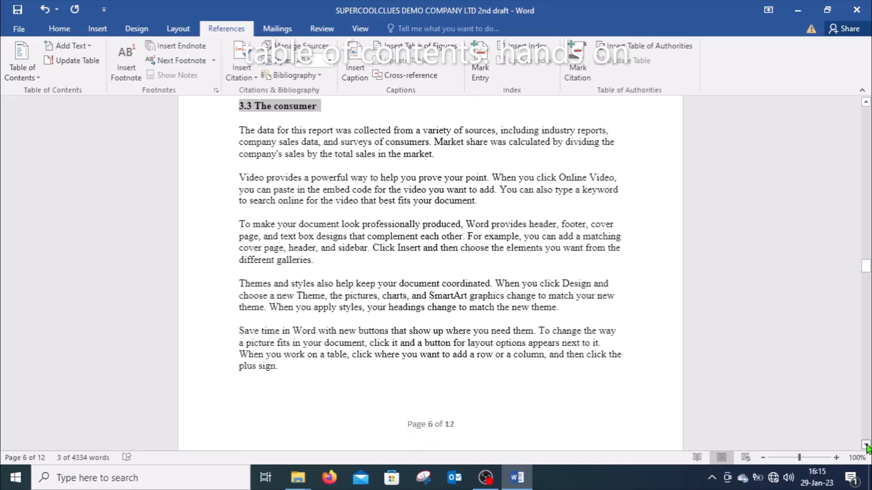
pyautogui.scroll(-6, 867, 447)
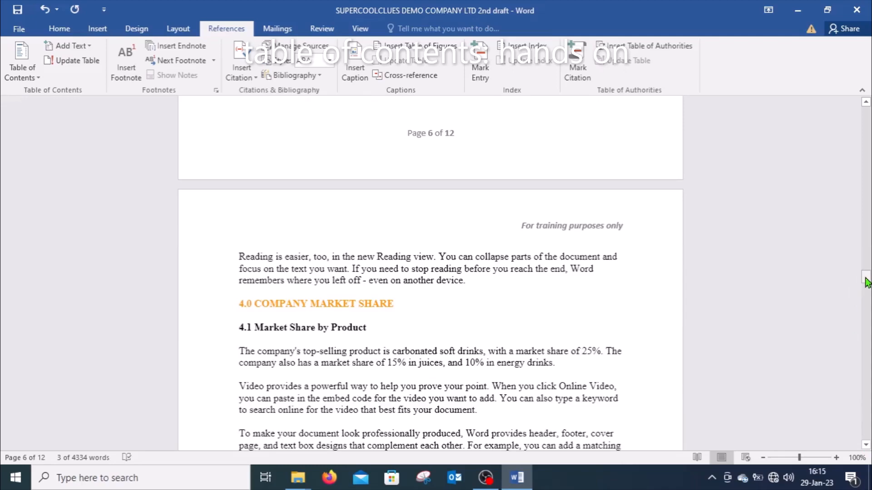
pyautogui.moveTo(866, 281); pyautogui.dragTo(839, 140)
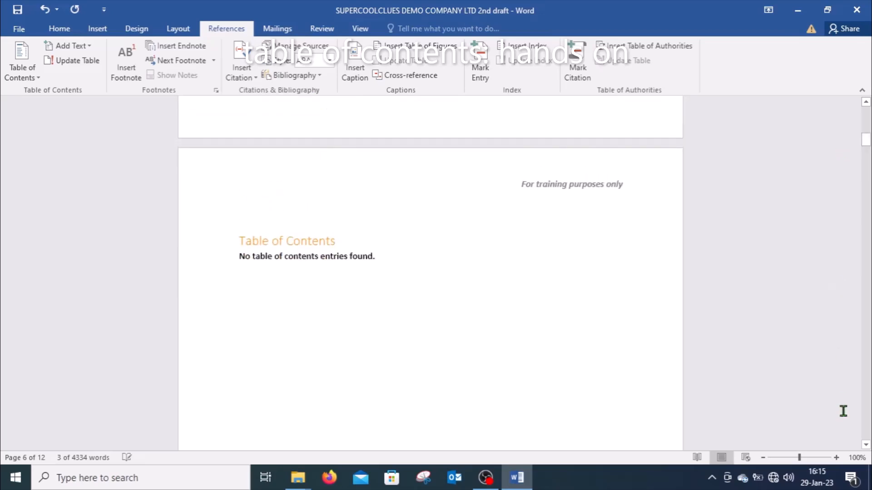
pyautogui.click(864, 448)
pyautogui.click(864, 448)
pyautogui.click(865, 448)
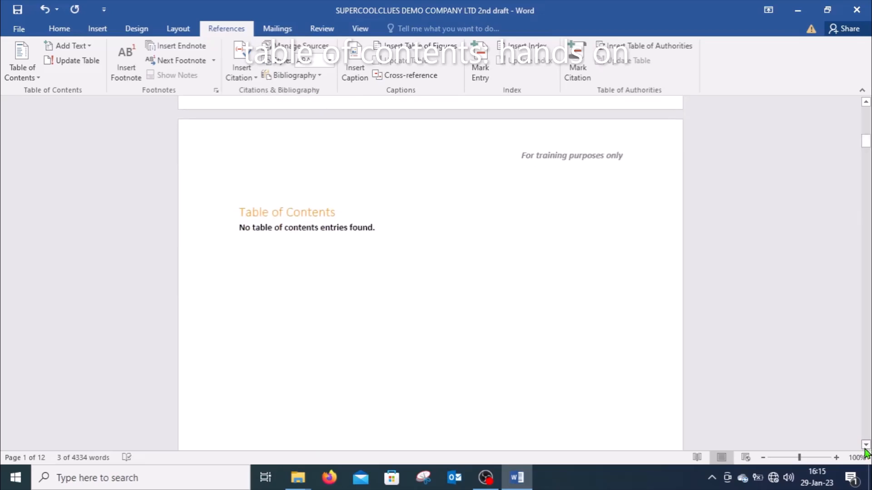
pyautogui.click(864, 448)
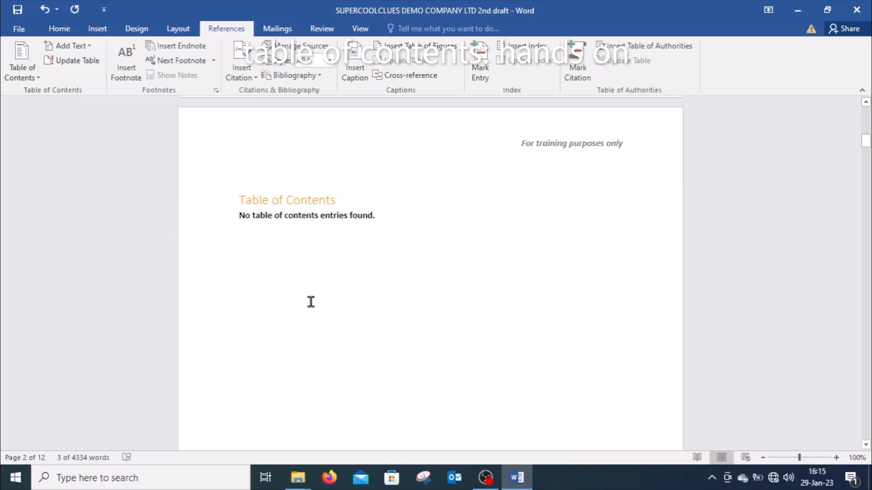
pyautogui.click(77, 63)
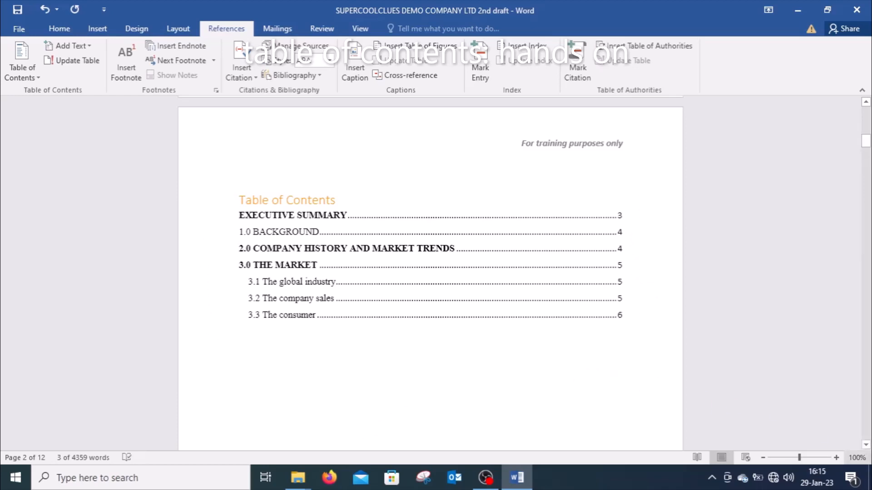
# Step: Add the 4.0 COMPANY MARKET SHARE heading to the table of contents as a Level 1 entry
pyautogui.moveTo(866, 445); pyautogui.dragTo(866, 445)
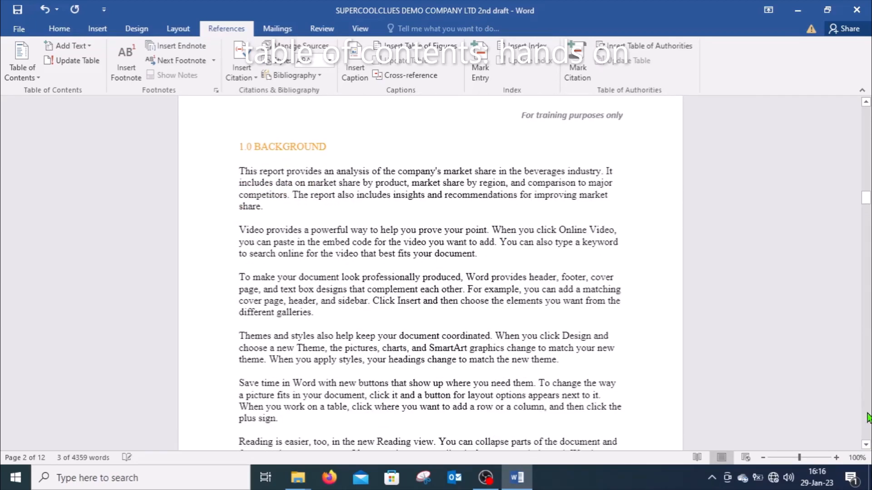
pyautogui.click(867, 417)
pyautogui.click(868, 418)
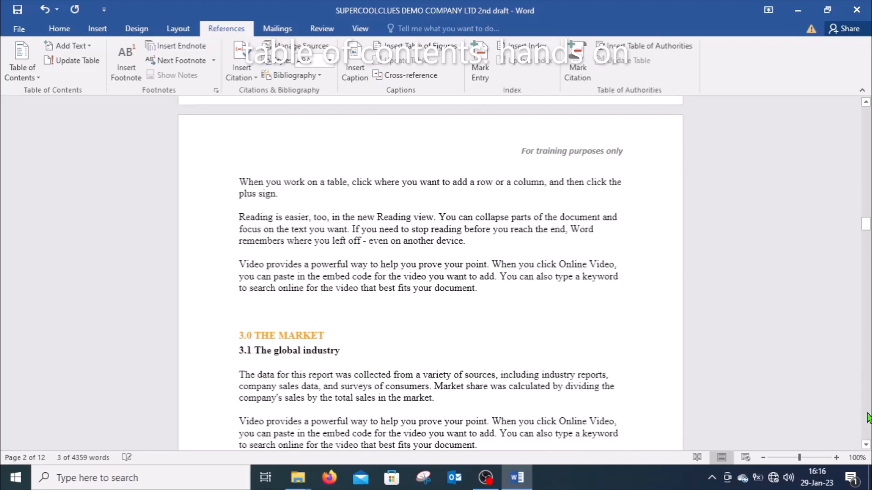
pyautogui.click(868, 418)
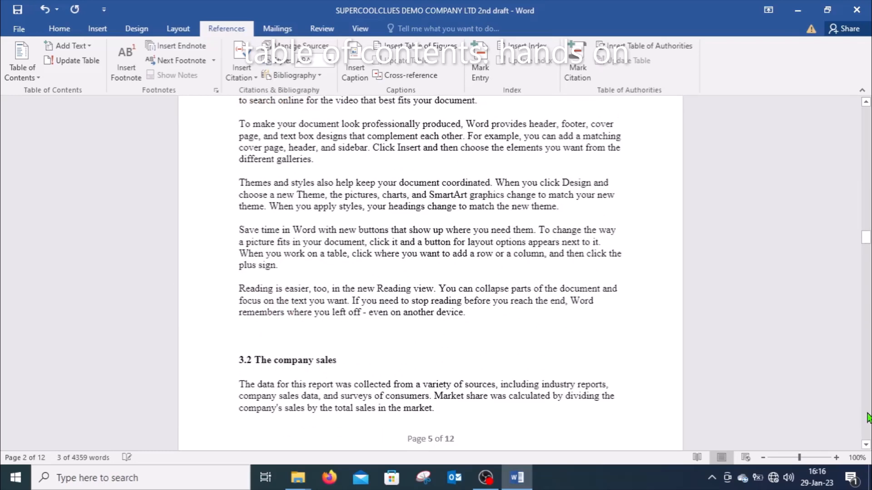
pyautogui.moveTo(866, 446); pyautogui.dragTo(867, 447)
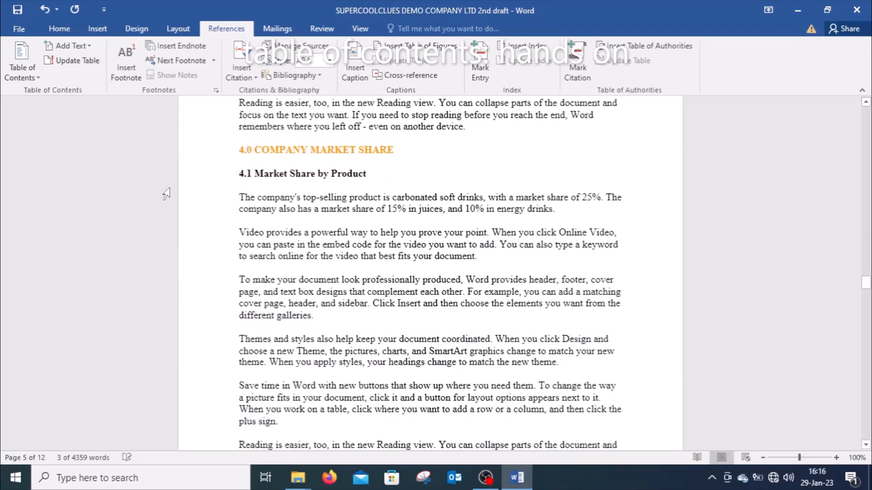
pyautogui.click(198, 158)
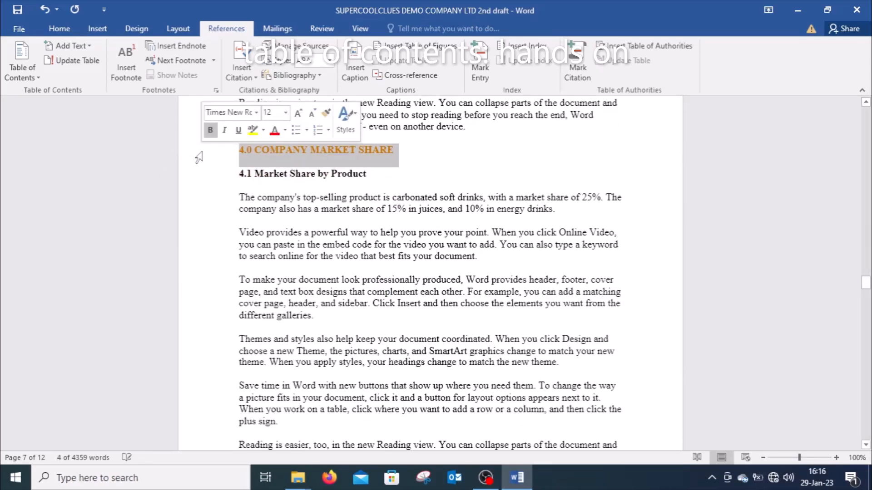
pyautogui.click(90, 45)
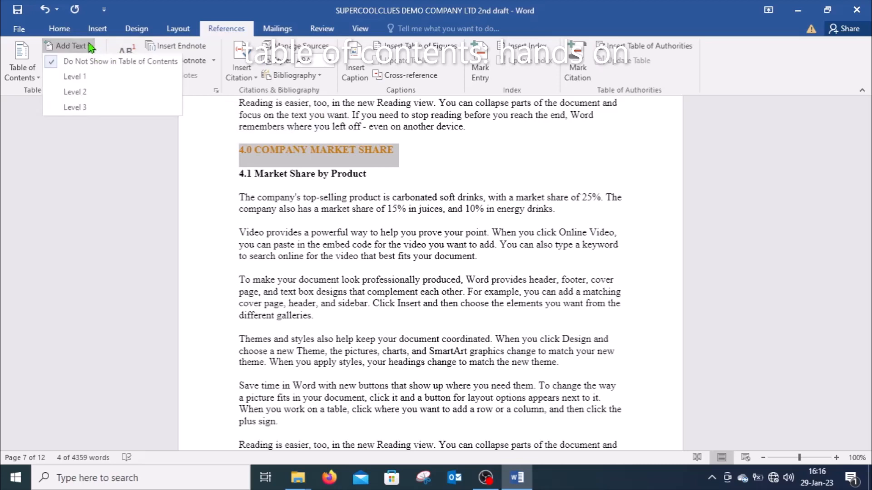
pyautogui.click(86, 76)
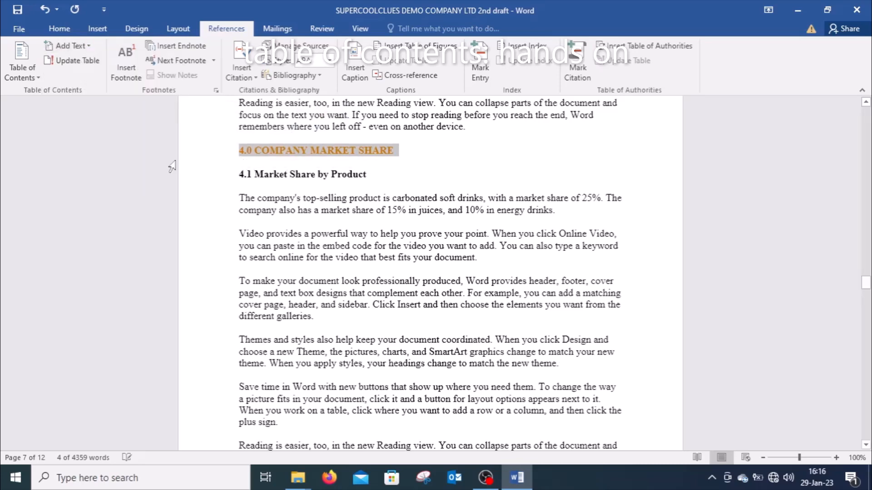
# Step: Add the 4.1 Market Share by Product subheading to the table of contents as a Level 2 entry
pyautogui.click(212, 179)
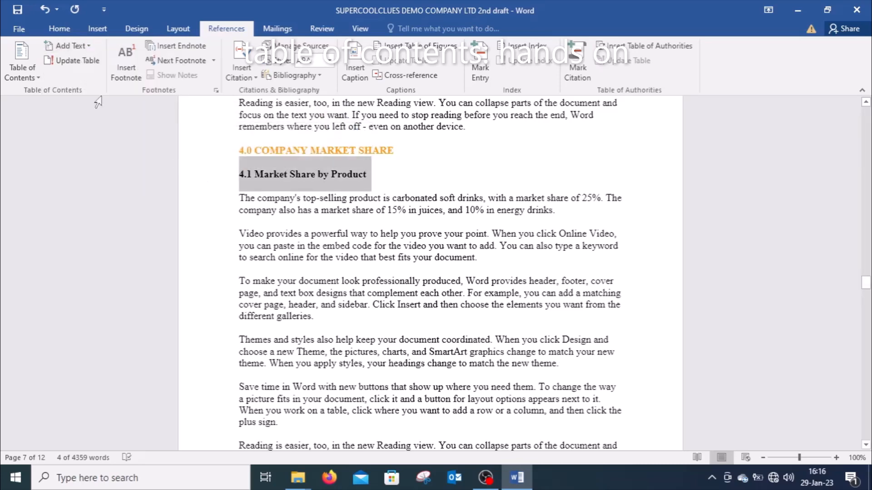
pyautogui.click(90, 45)
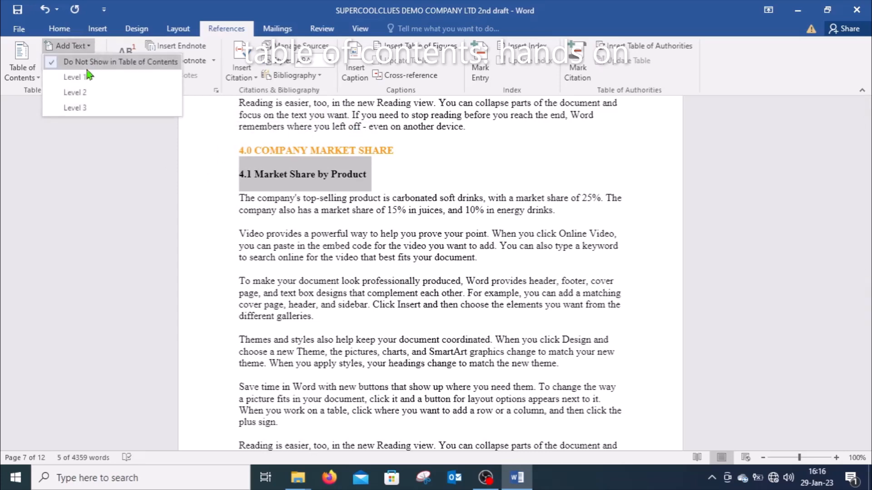
pyautogui.click(84, 93)
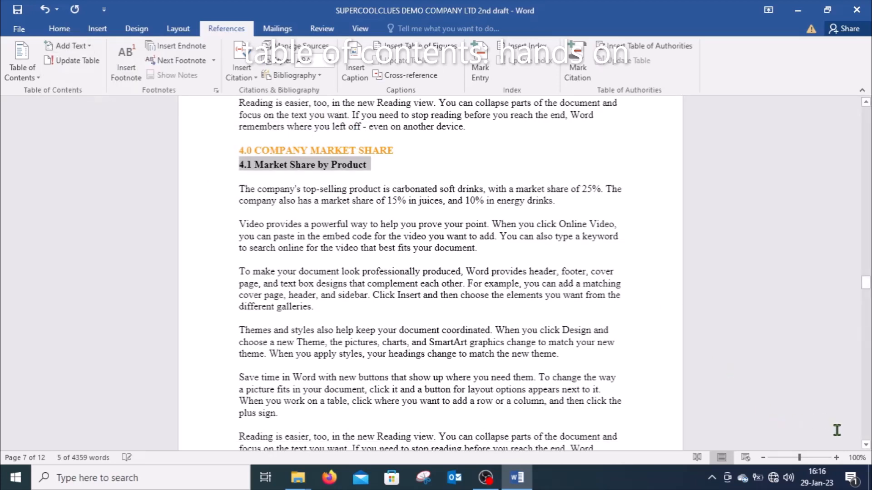
# Step: Add the 4.1.1 Carbonated soft drinks subheading to the table of contents as a Level 3 entry
pyautogui.moveTo(866, 446); pyautogui.dragTo(867, 445)
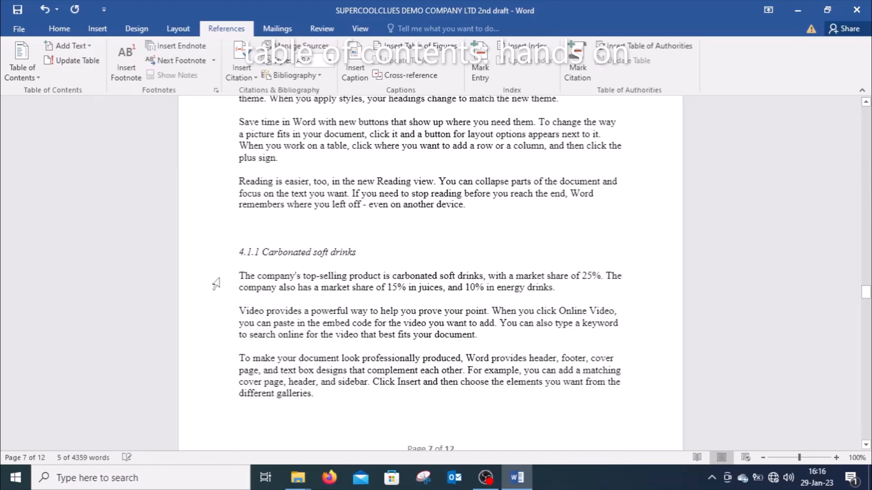
pyautogui.click(210, 257)
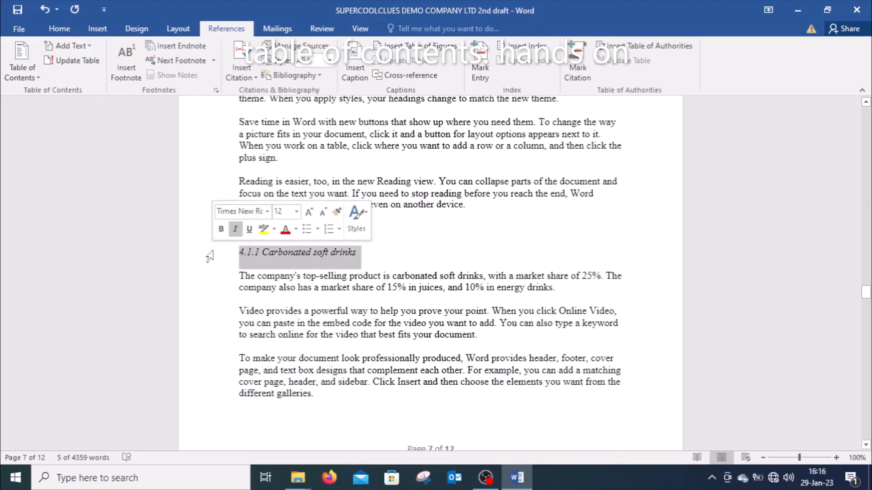
pyautogui.click(92, 46)
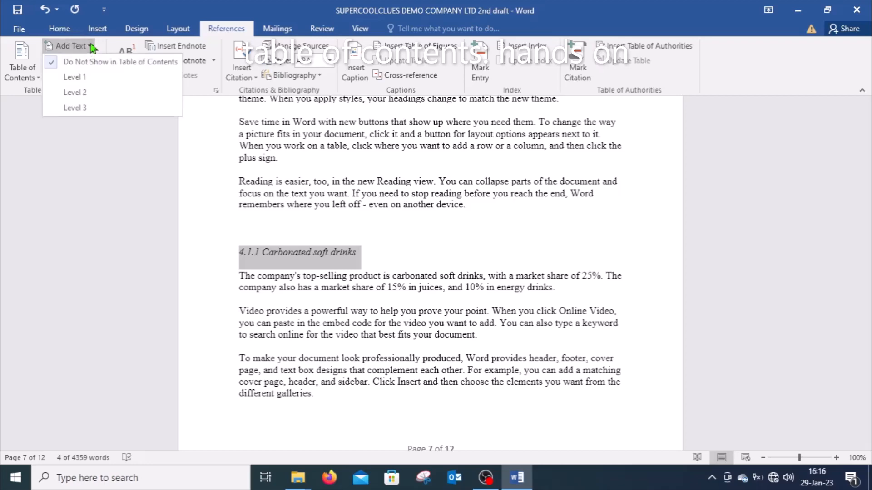
pyautogui.click(87, 109)
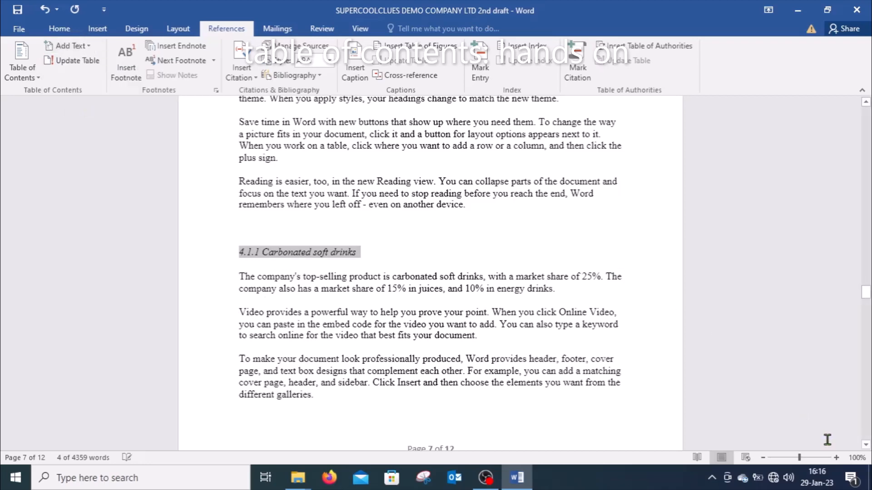
# Step: Add the 4.1.2 Alcohol drinks subheading to the table of contents as a Level 3 entry
pyautogui.click(867, 445)
pyautogui.click(867, 445)
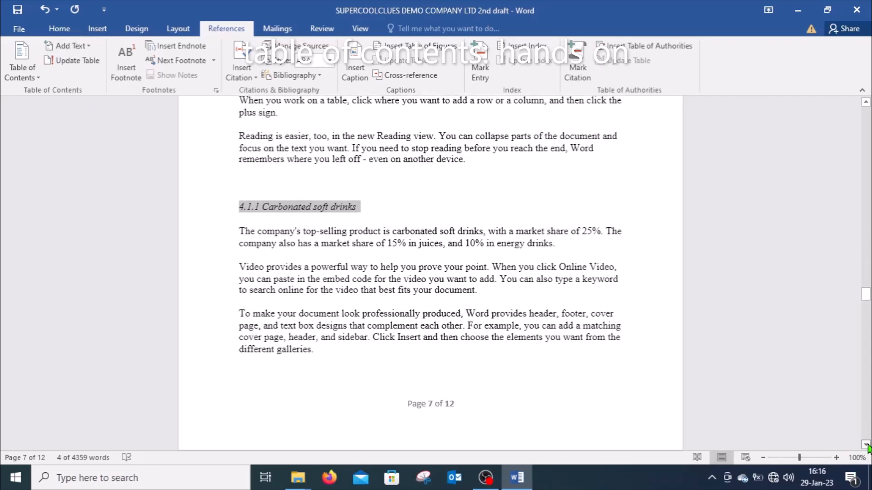
pyautogui.moveTo(866, 445); pyautogui.dragTo(867, 447)
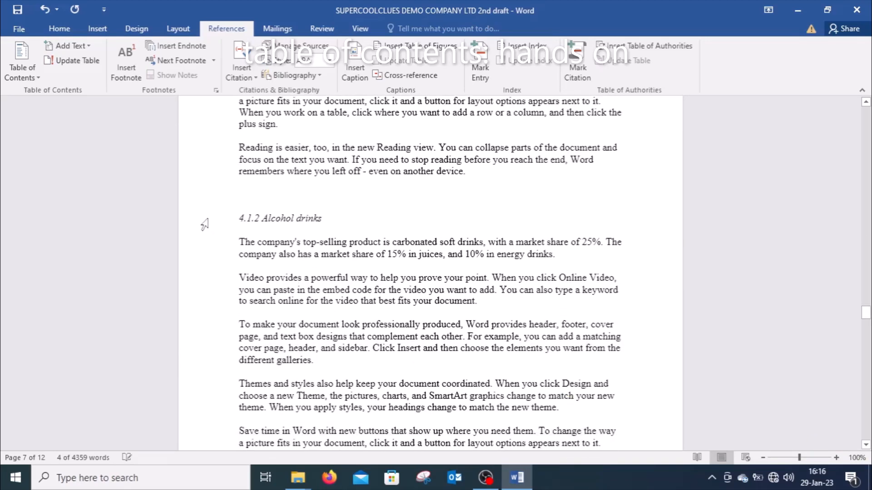
pyautogui.click(202, 224)
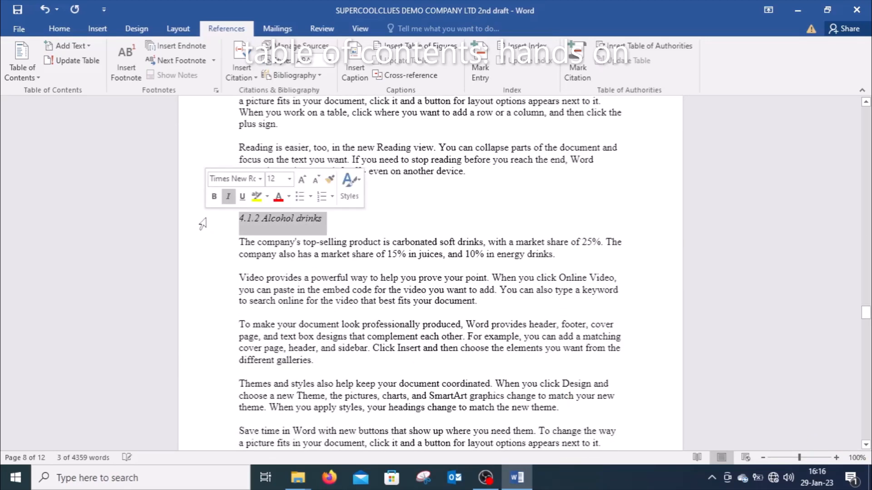
pyautogui.click(88, 47)
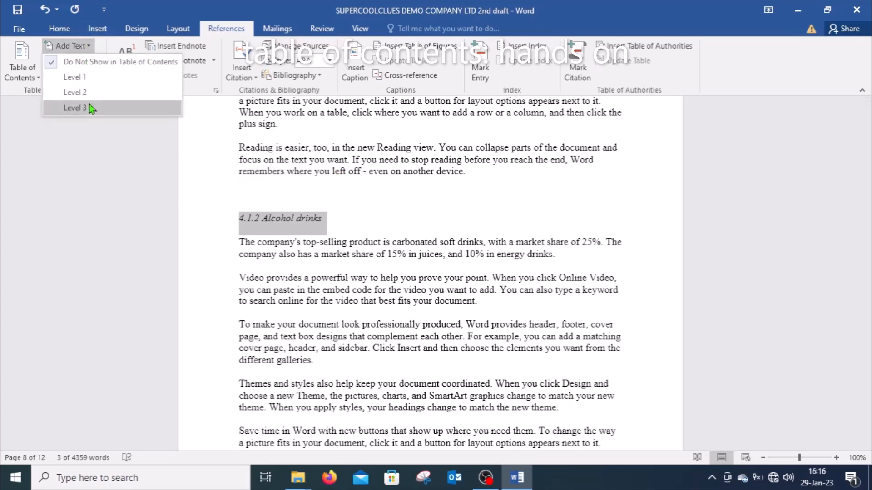
pyautogui.click(75, 108)
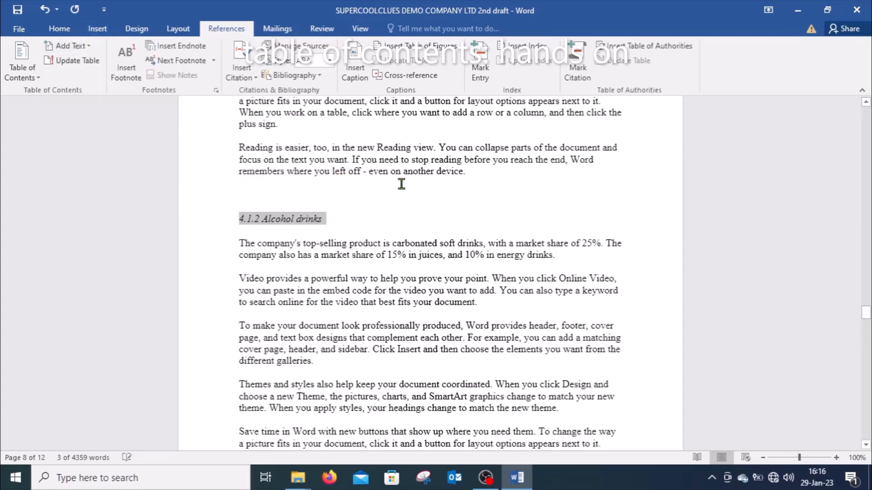
# Step: Add the 4.1.3 Juices subheading to the table of contents as a Level 3 entry
pyautogui.scroll(-6, 867, 449)
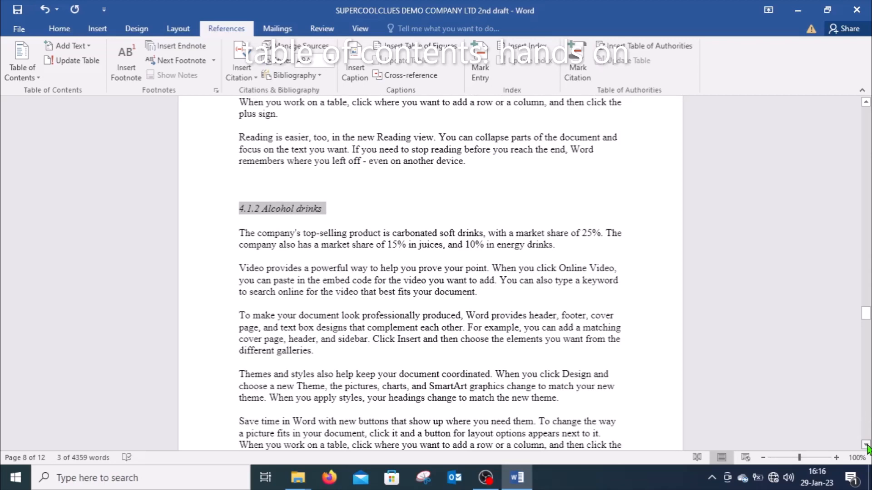
pyautogui.scroll(-3, 867, 450)
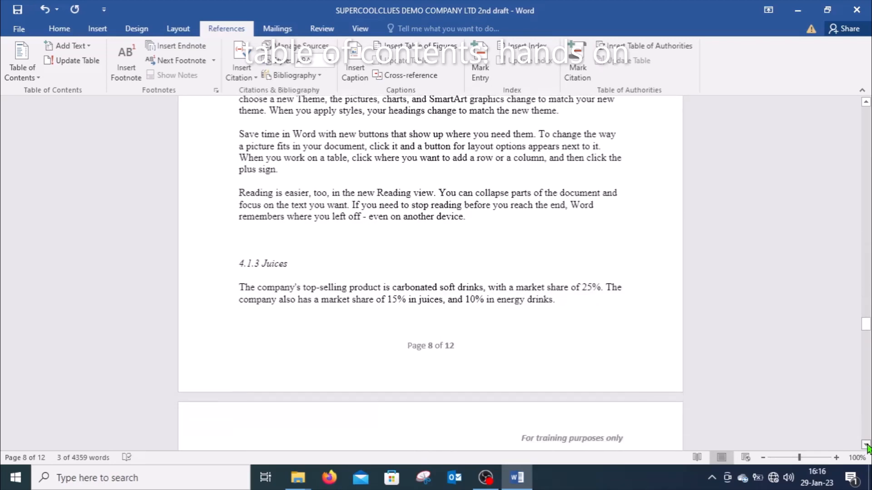
pyautogui.click(196, 240)
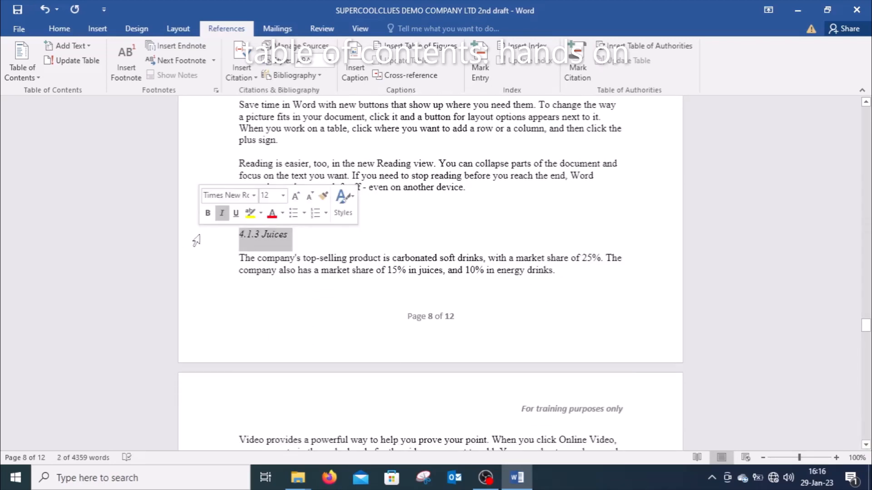
pyautogui.click(90, 46)
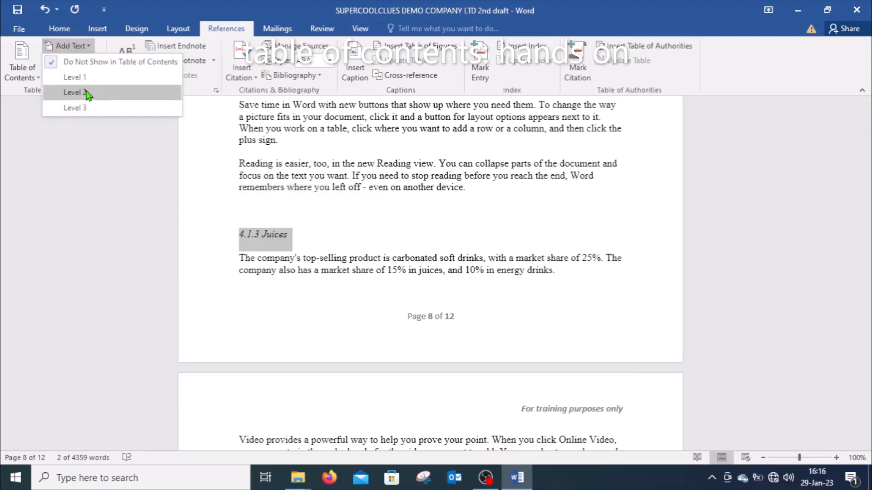
pyautogui.click(90, 107)
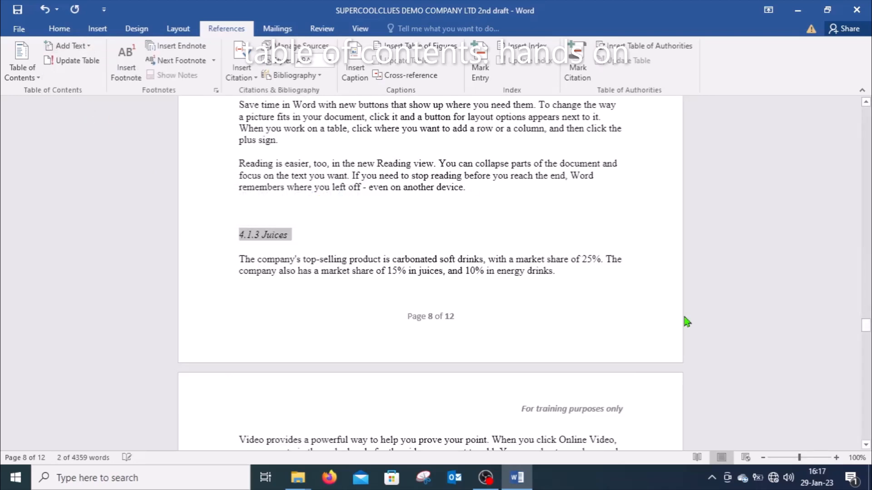
# Step: Add the 4.1.4 Energy drinks subheading to the table of contents as a Level 3 entry
pyautogui.scroll(-6, 865, 450)
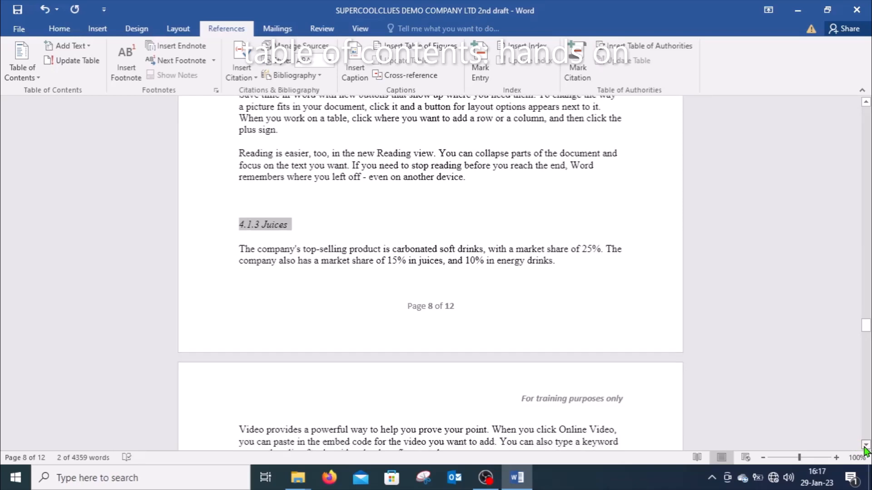
pyautogui.scroll(-7, 865, 451)
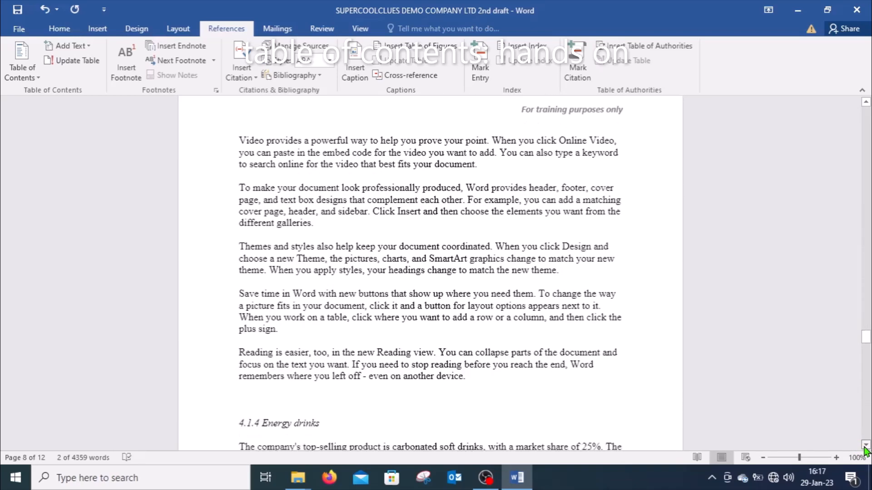
pyautogui.click(194, 230)
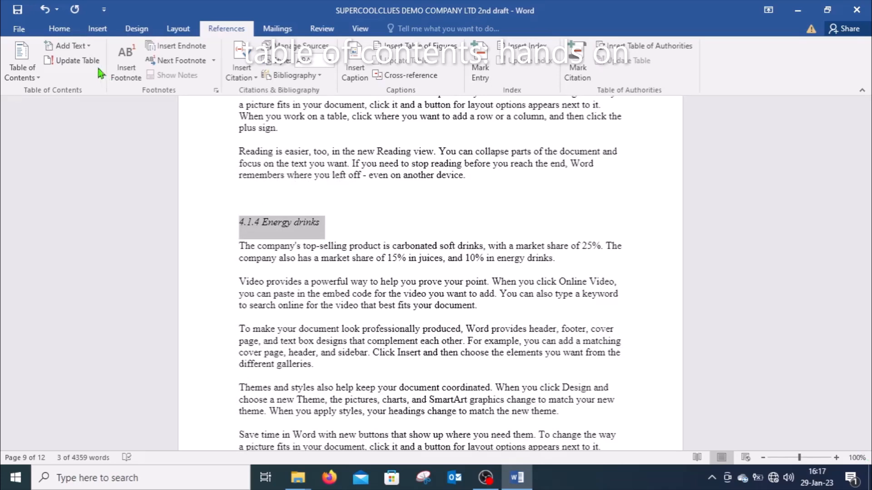
pyautogui.click(88, 45)
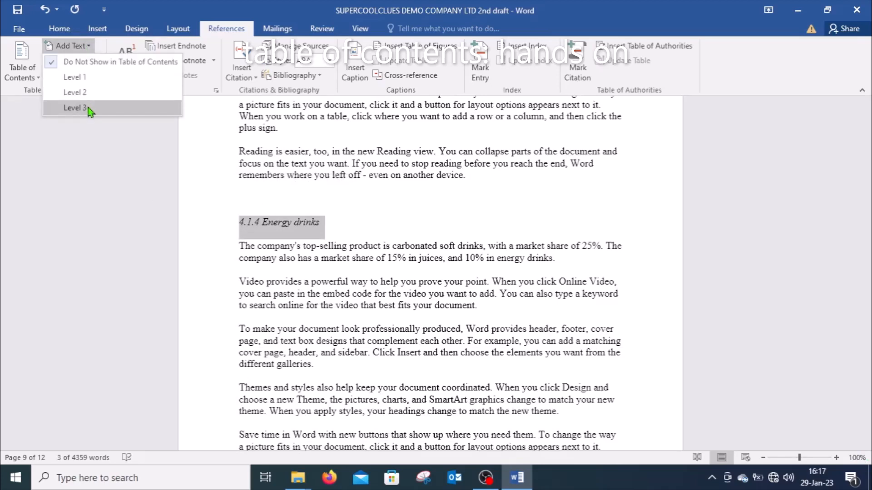
pyautogui.click(88, 107)
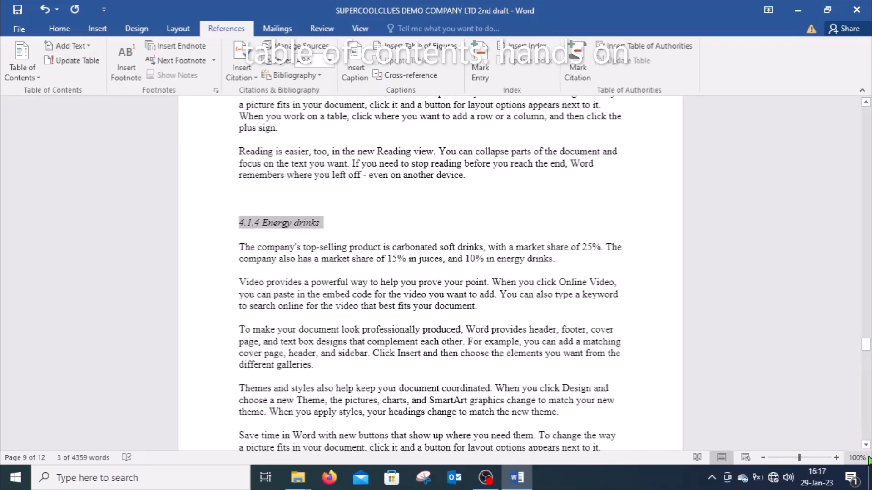
# Step: Add the 4.2 Market Share by Region subheading to the table of contents as a Level 2 entry
pyautogui.scroll(-3, 866, 445)
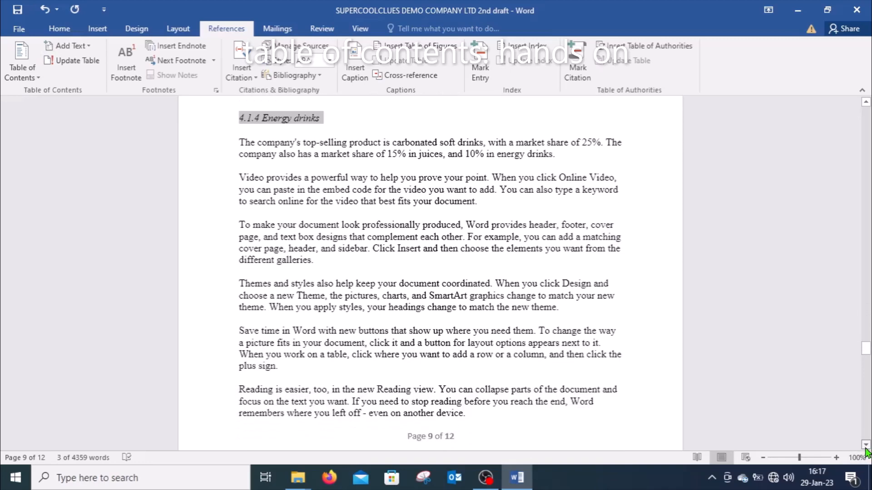
pyautogui.scroll(-10, 866, 449)
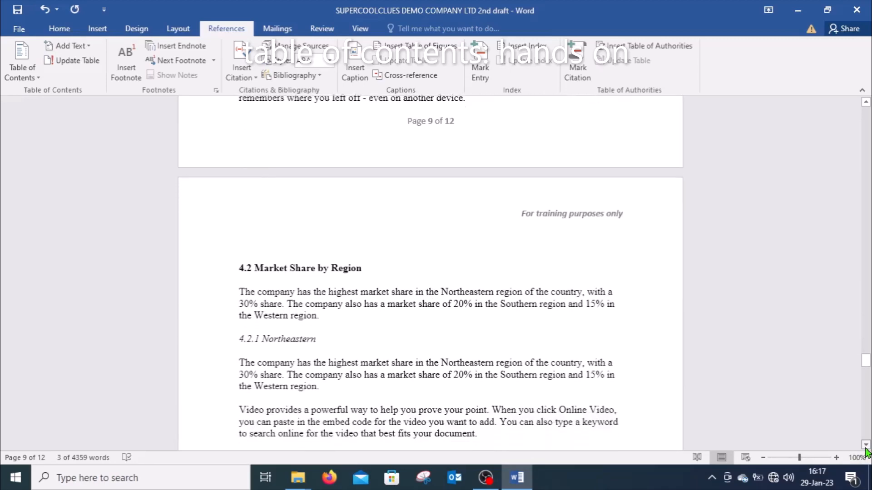
pyautogui.scroll(-3, 865, 449)
pyautogui.click(201, 173)
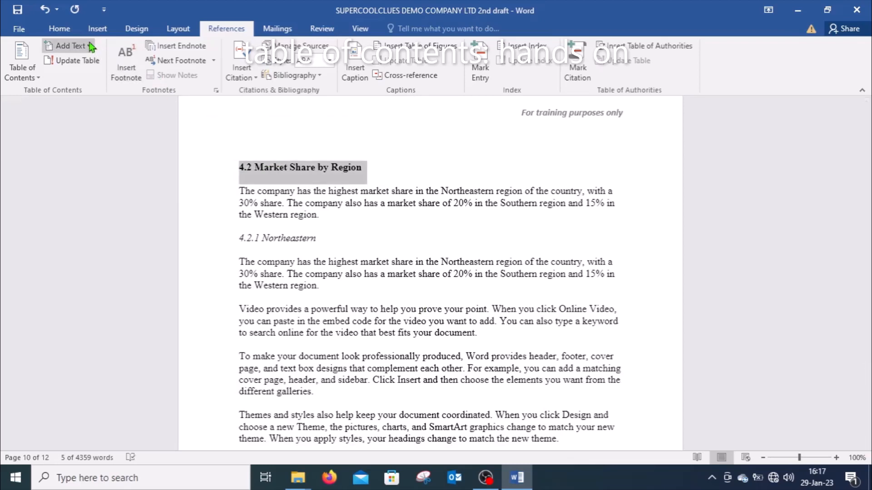
pyautogui.click(70, 46)
pyautogui.click(88, 93)
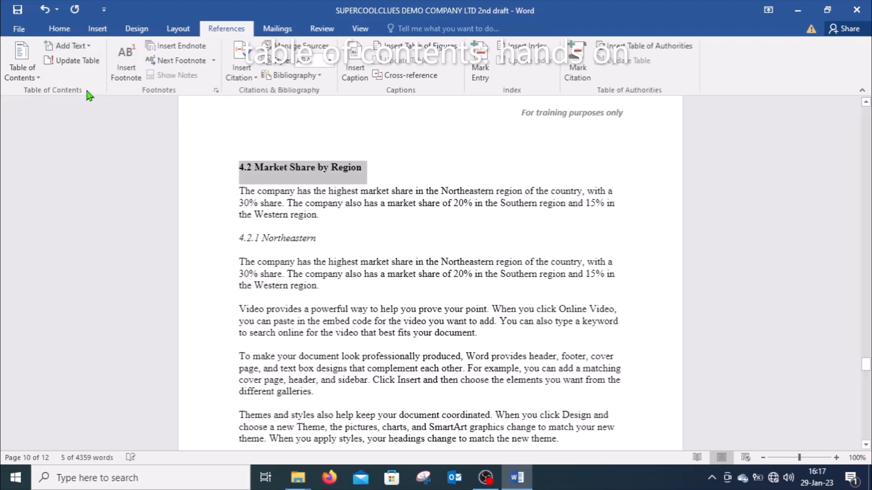
# Step: Add the 4.2.1 Northeastern subheading to the table of contents as a Level 3 entry
pyautogui.click(207, 247)
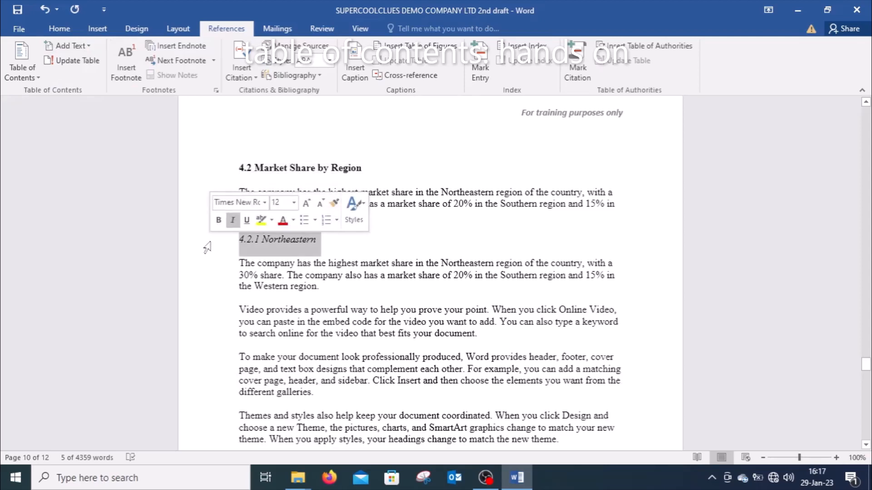
pyautogui.click(93, 46)
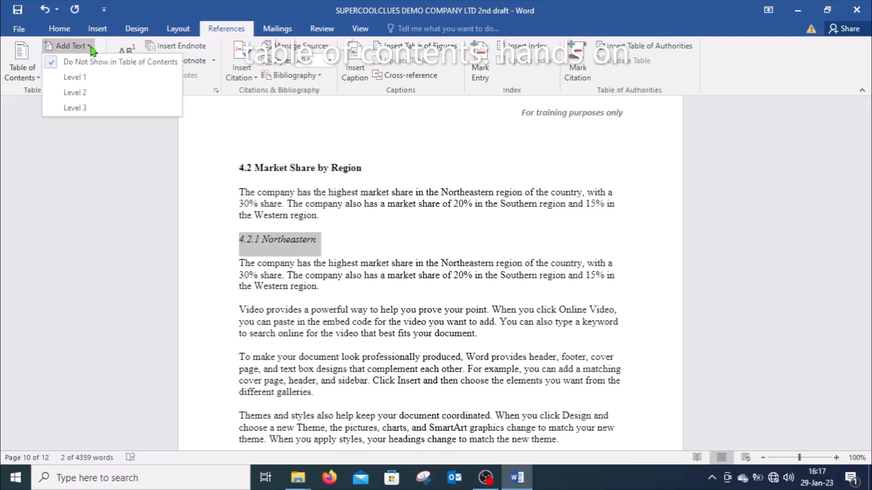
pyautogui.click(88, 110)
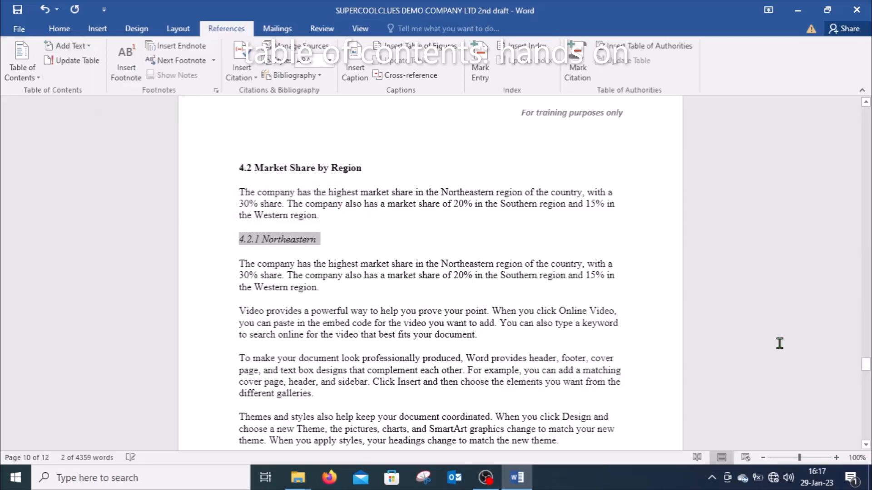
# Step: Add the 4.2.2 Southern subheading to the table of contents as a Level 3 entry
pyautogui.click(867, 445)
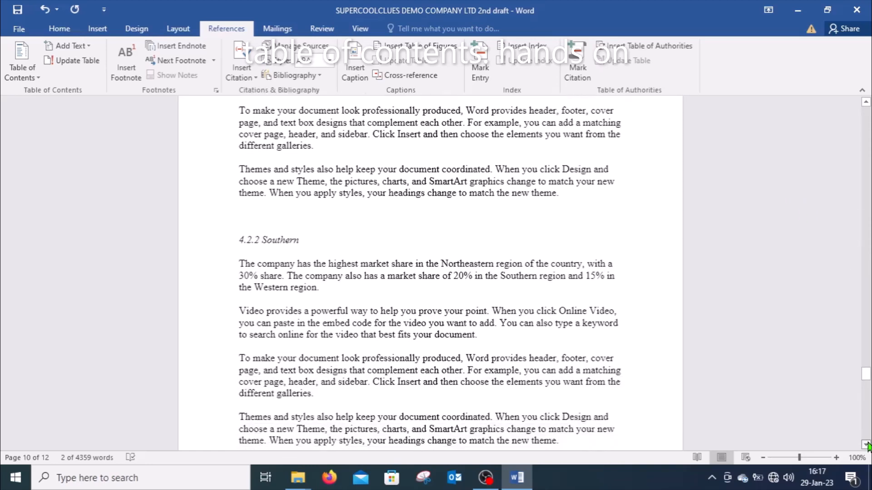
pyautogui.click(867, 445)
pyautogui.click(200, 196)
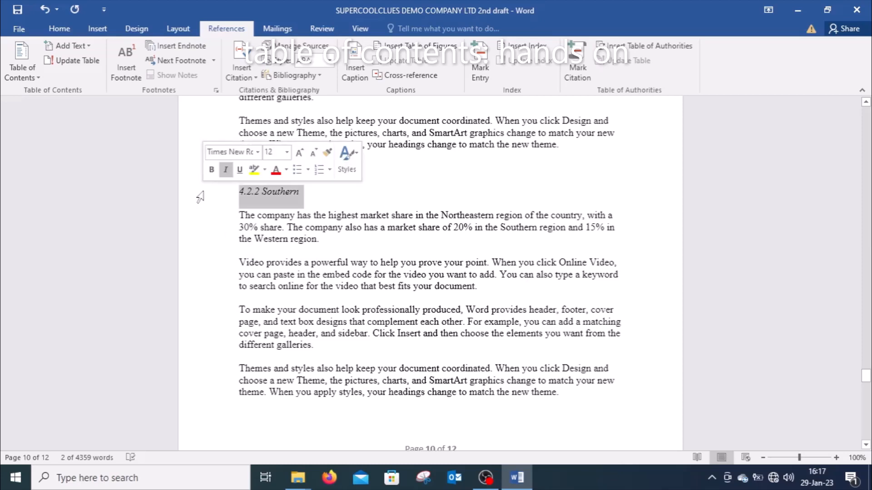
pyautogui.click(90, 50)
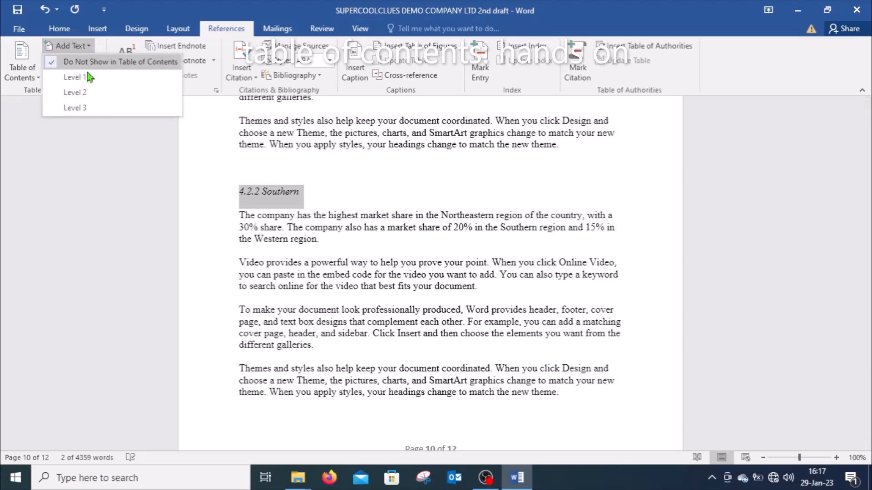
pyautogui.click(85, 109)
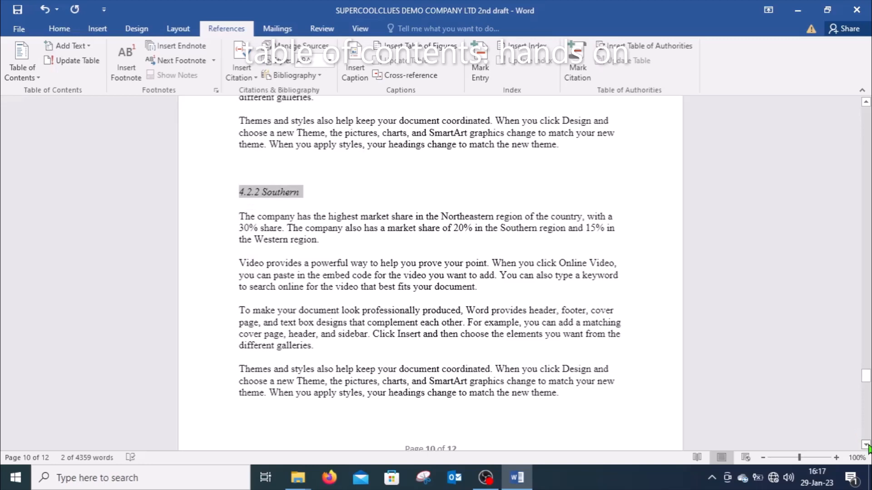
# Step: Add the 4.2.3 Western subheading to the table of contents as a Level 3 entry
pyautogui.scroll(-7, 868, 449)
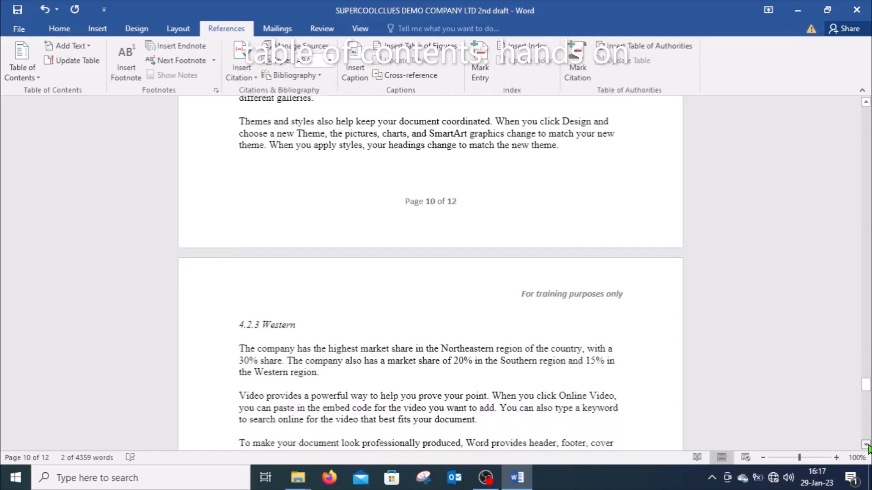
pyautogui.scroll(-4, 868, 450)
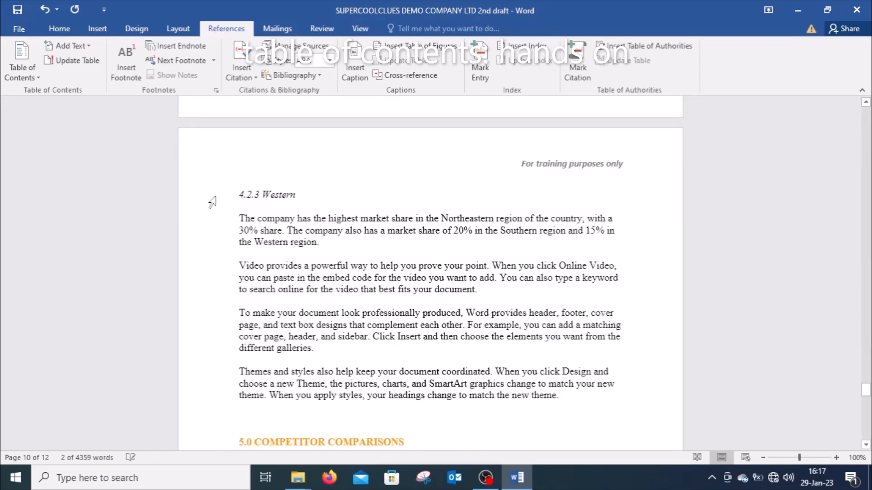
pyautogui.click(212, 200)
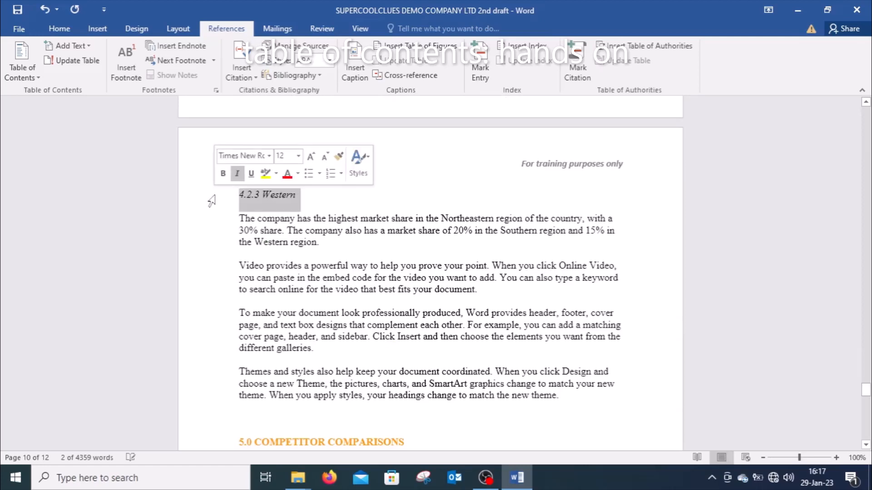
pyautogui.click(89, 46)
pyautogui.click(85, 108)
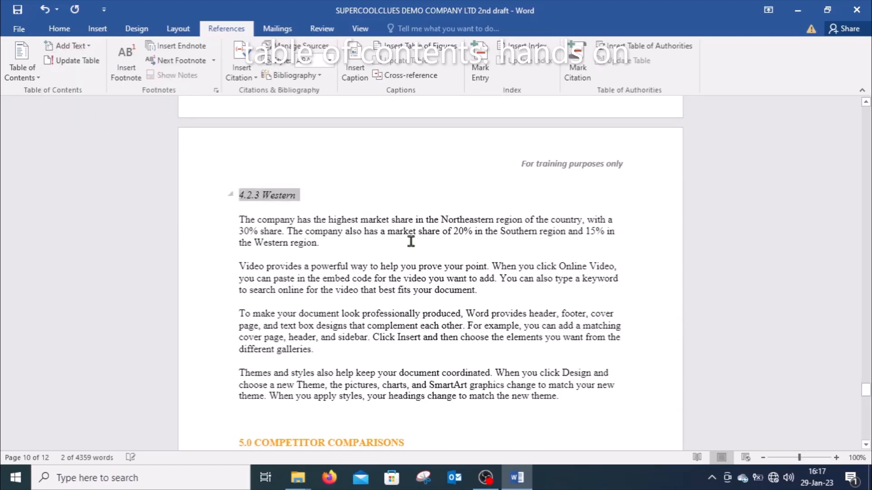
# Step: Add the 5.0 COMPETITOR COMPARISONS heading to the table of contents as a Level 1 entry
pyautogui.click(866, 446)
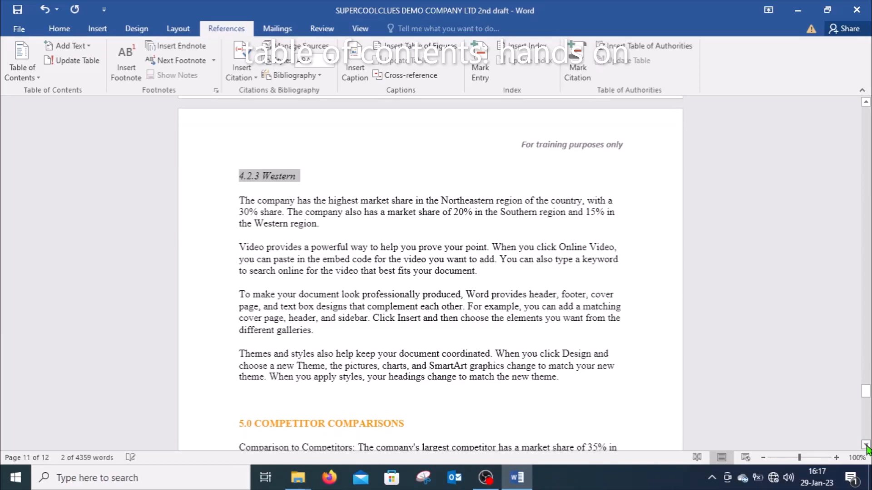
pyautogui.scroll(-1, 389, 341)
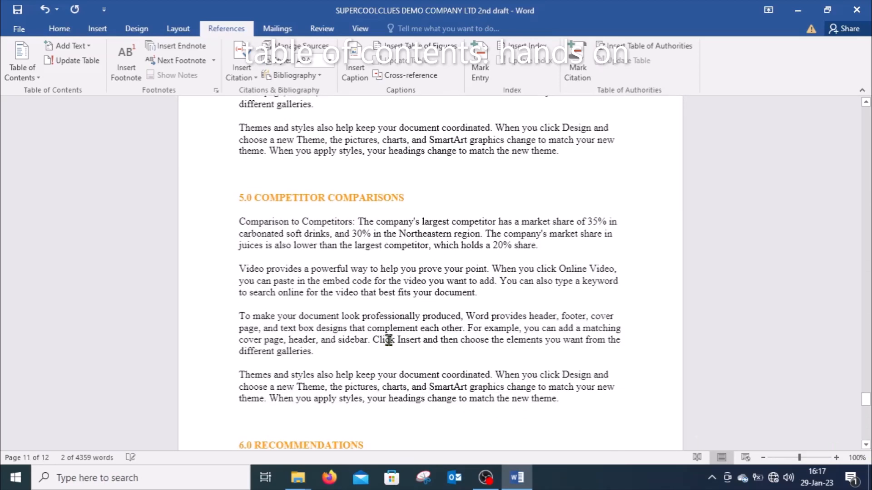
pyautogui.click(203, 203)
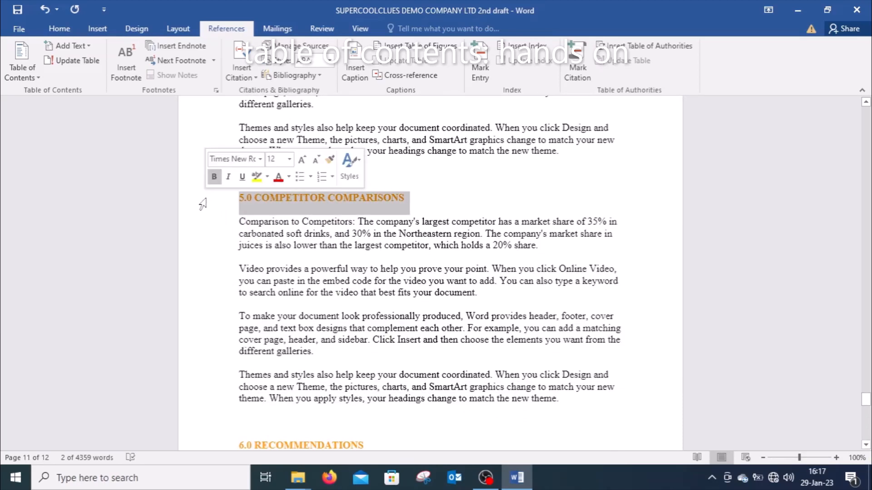
pyautogui.click(90, 47)
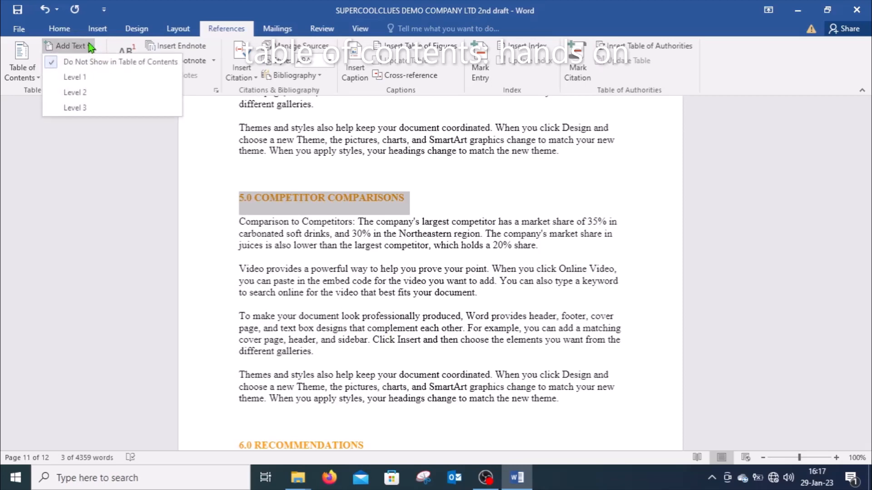
pyautogui.click(75, 77)
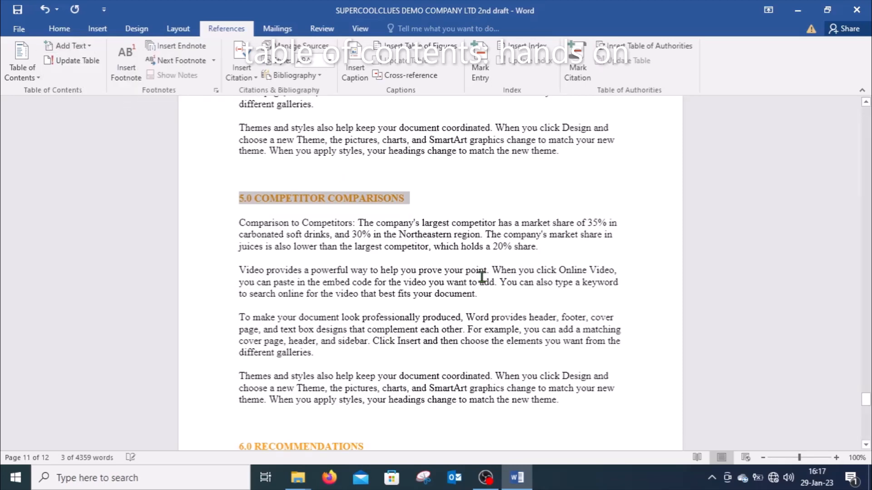
# Step: Add the 6.0 RECOMMENDATIONS heading to the table of contents as a Level 1 entry
pyautogui.scroll(-6, 867, 449)
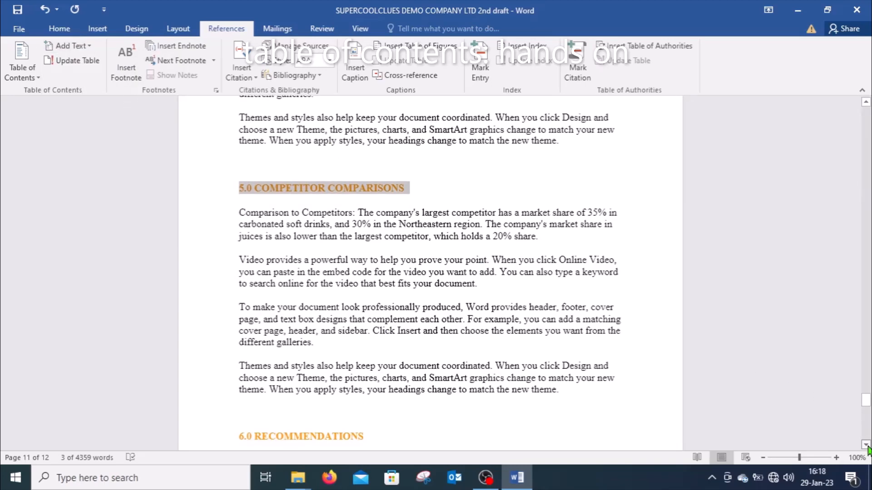
pyautogui.scroll(-1, 867, 449)
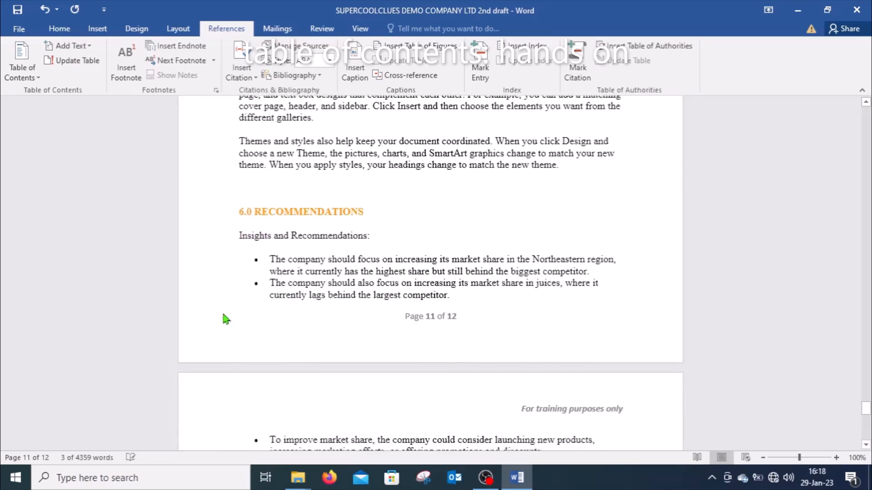
pyautogui.click(204, 217)
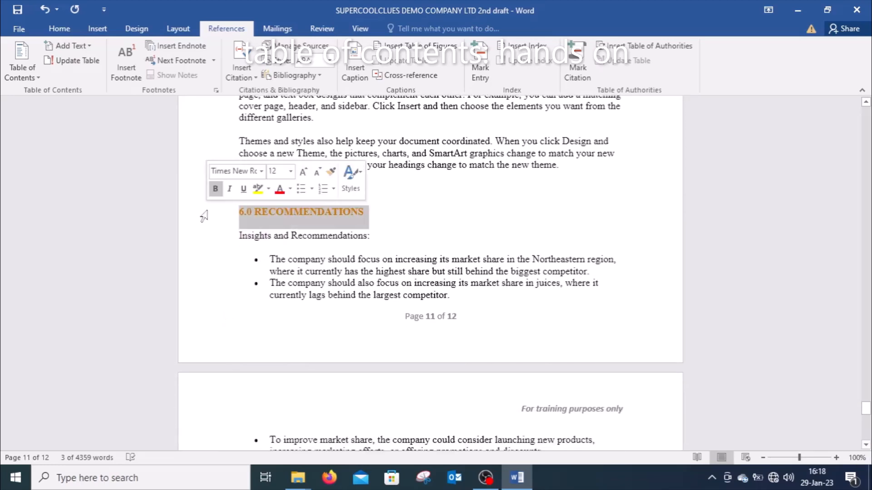
pyautogui.click(89, 46)
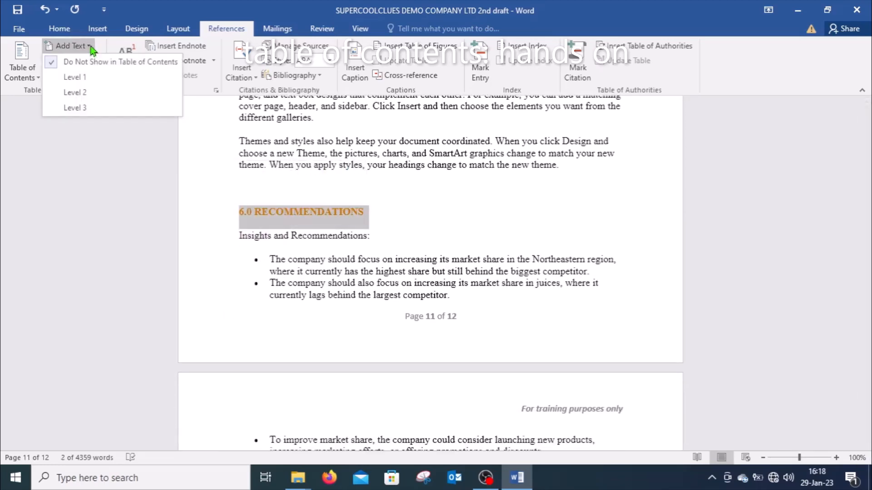
pyautogui.click(90, 94)
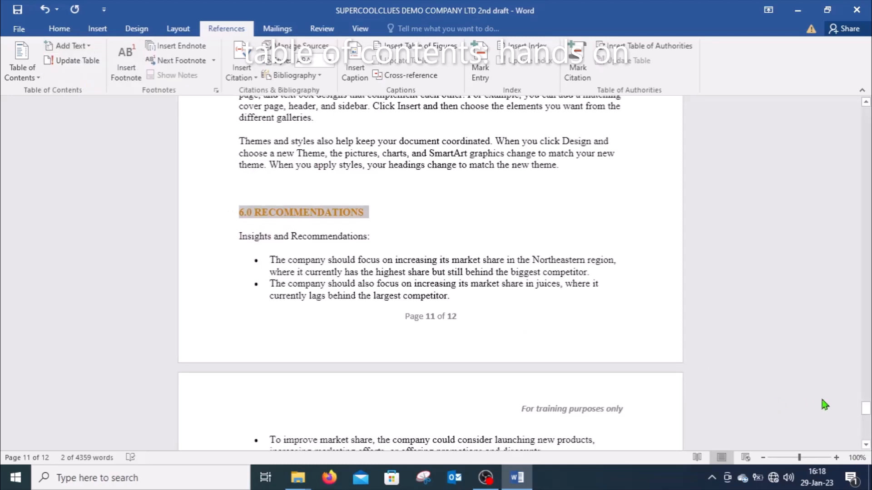
# Step: Add the 7.0 CONCLUSION heading to the table of contents as a Level 1 entry
pyautogui.scroll(-8, 867, 438)
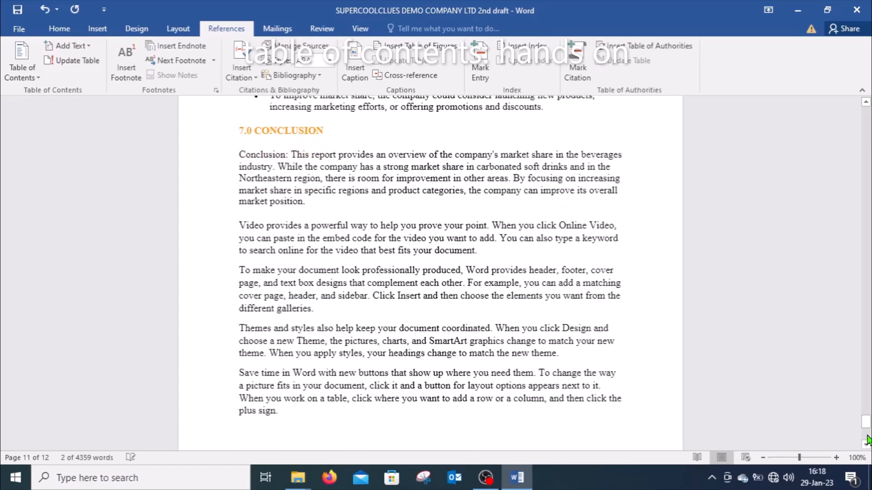
pyautogui.click(194, 136)
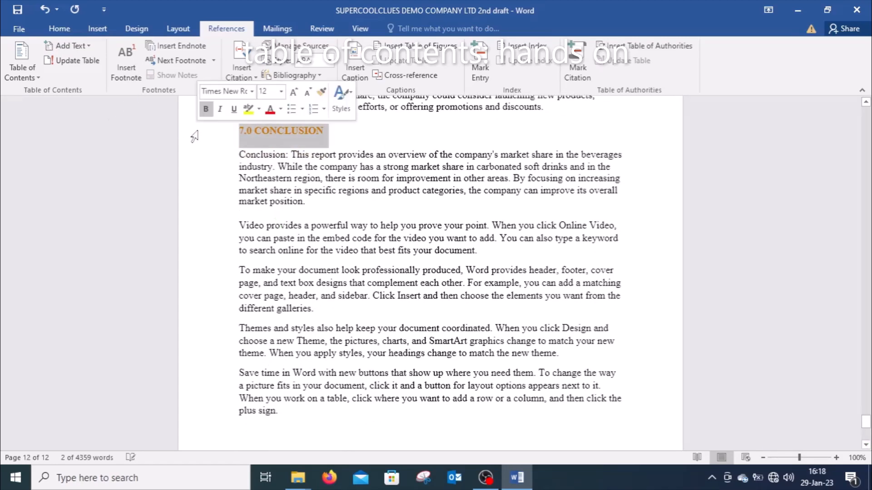
pyautogui.click(90, 46)
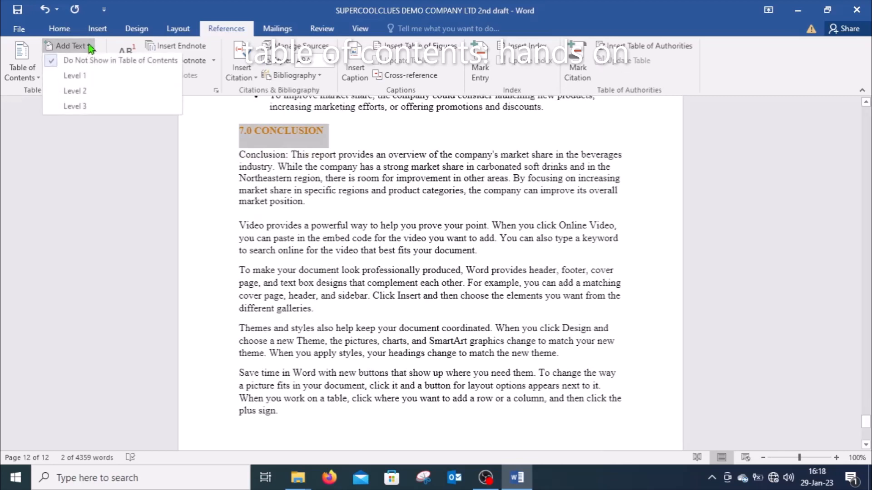
pyautogui.click(87, 76)
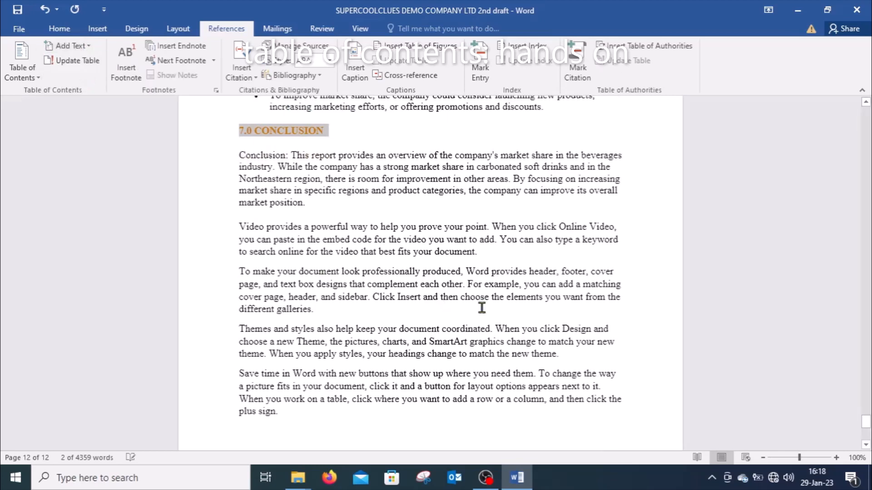
# Step: Update the entire table of contents on page 2, including its headings and page numbers, and review its entries
pyautogui.click(867, 445)
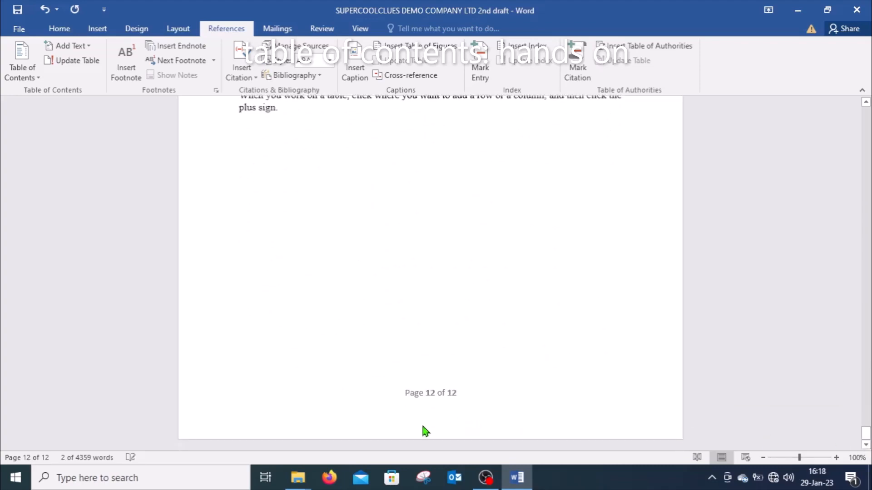
pyautogui.moveTo(867, 439); pyautogui.dragTo(819, 140)
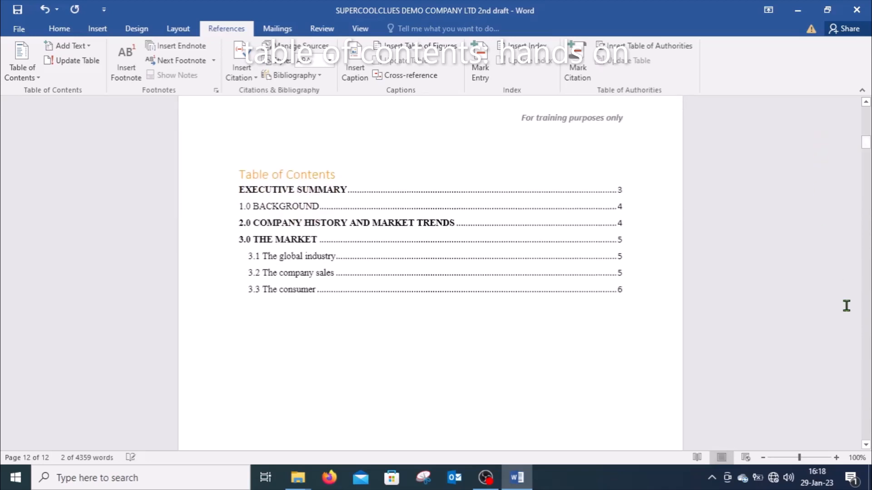
pyautogui.click(865, 446)
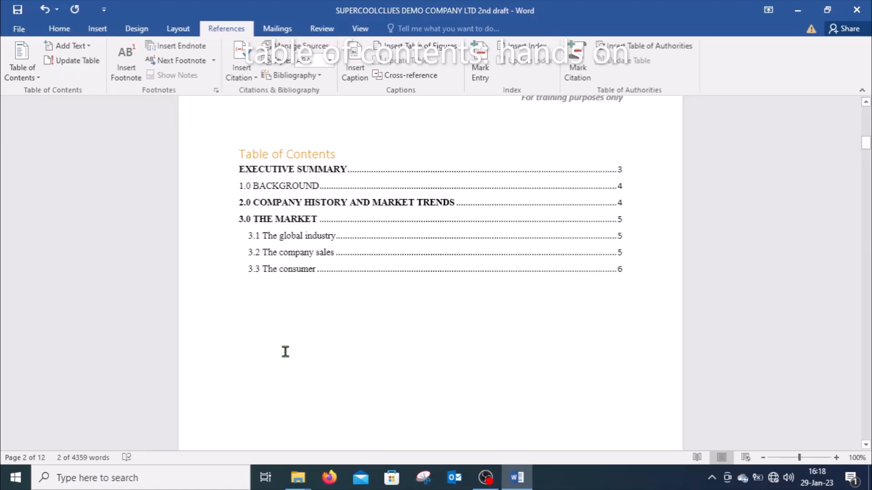
pyautogui.click(75, 63)
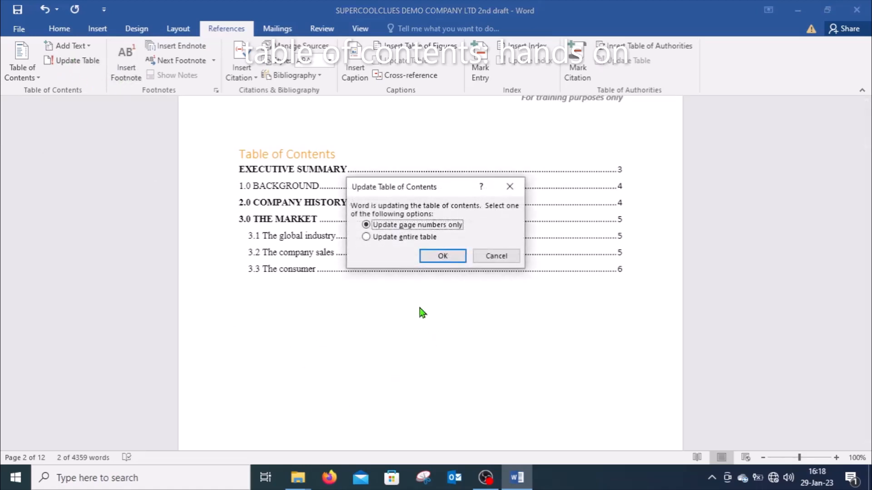
pyautogui.click(366, 238)
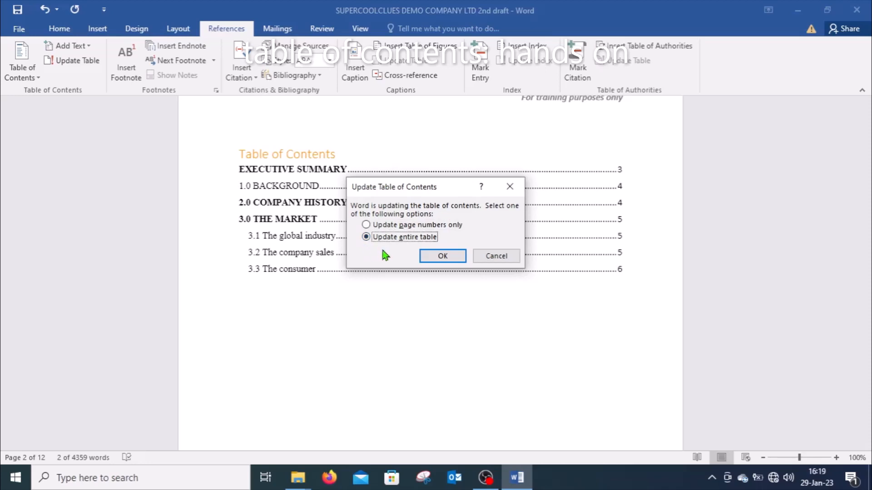
pyautogui.click(439, 255)
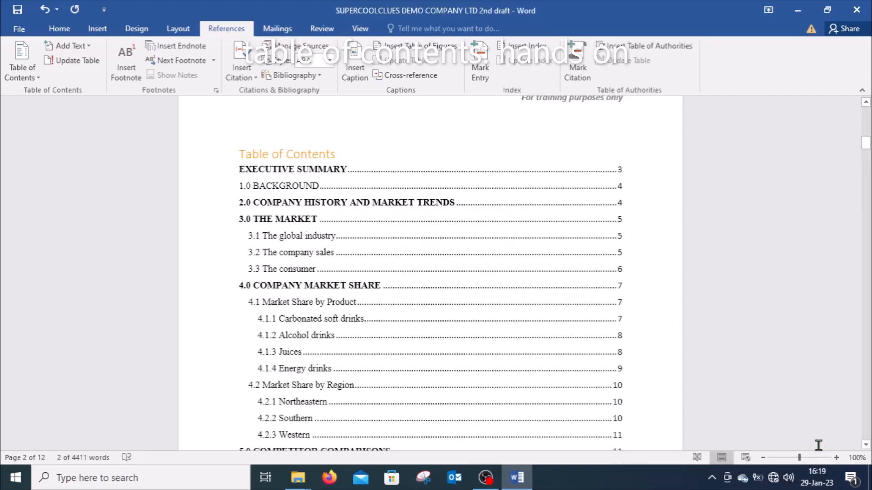
pyautogui.click(865, 444)
pyautogui.click(866, 444)
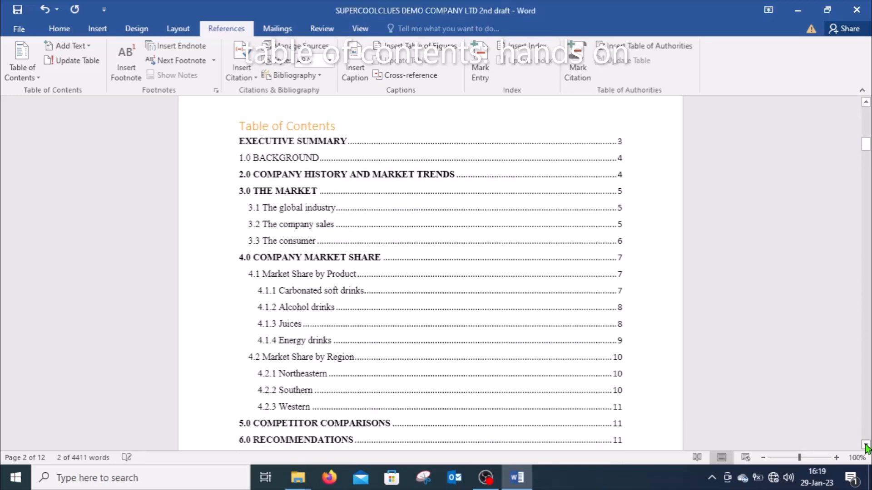
pyautogui.click(866, 444)
pyautogui.click(866, 445)
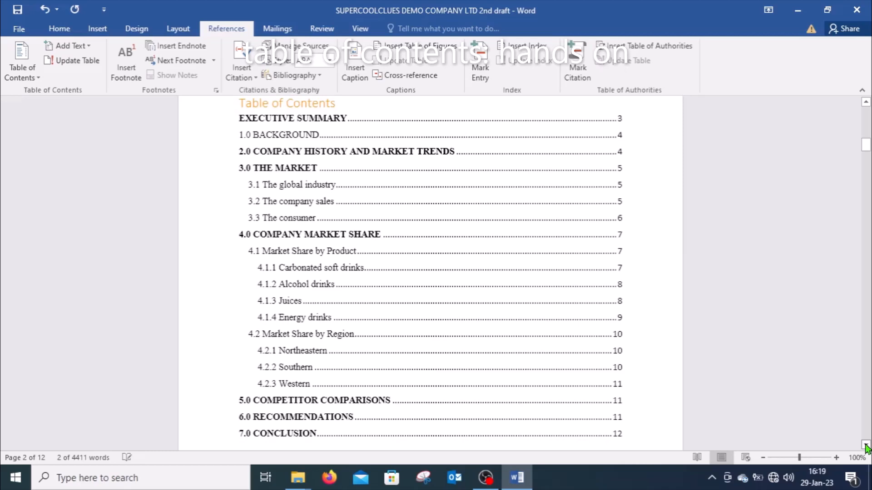